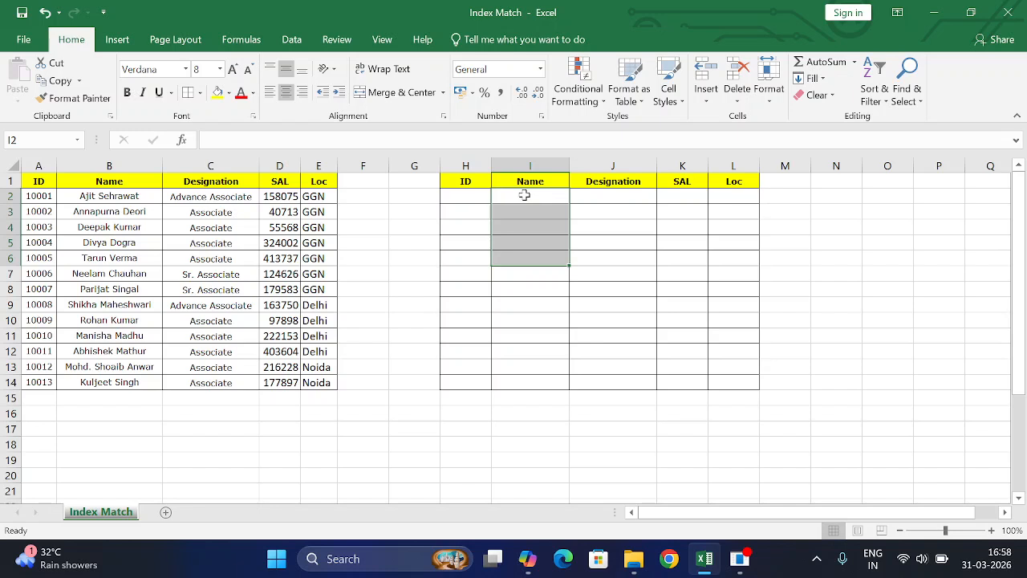
Step: Copy the four names in B3:B6 into the second table's Name column starting at I2
click(524, 195)
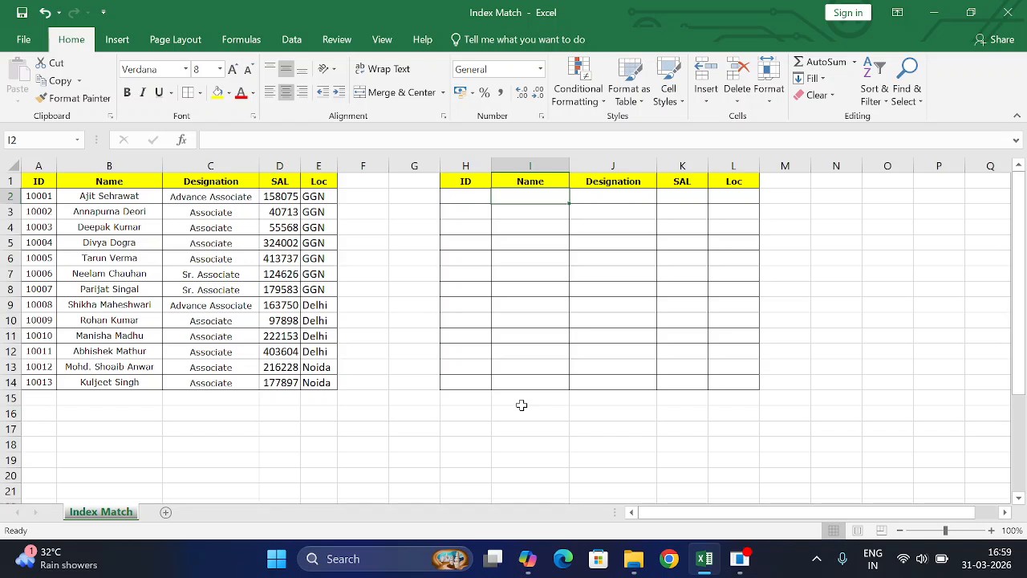
click(124, 199)
drag(114, 217, 126, 259)
key(ctrl+c)
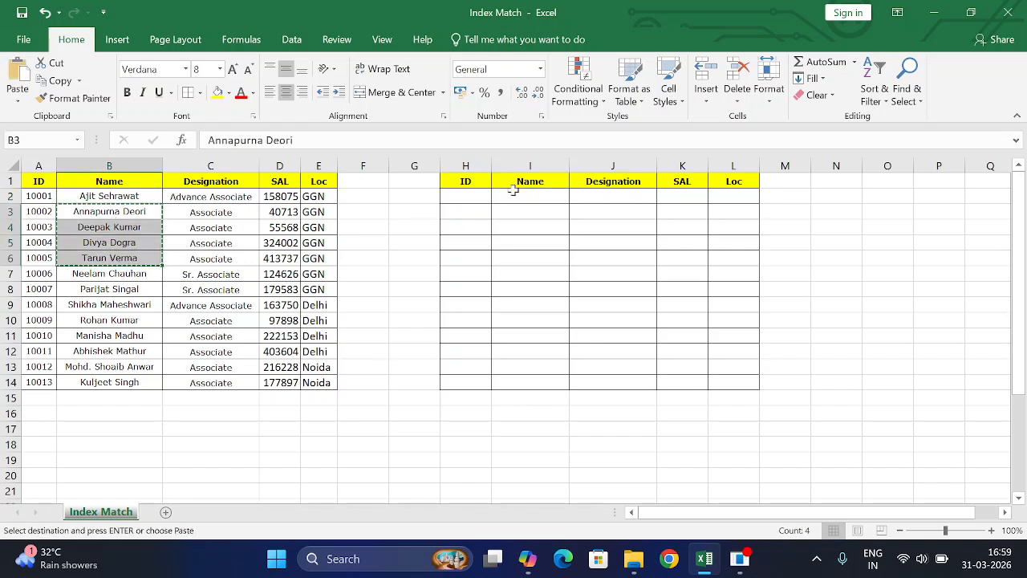
click(550, 201)
key(ctrl+v)
key(ctrl)
key(Escape)
Step: Start an INDEX formula in H2 under the ID header, using columns A:E as the array
click(470, 200)
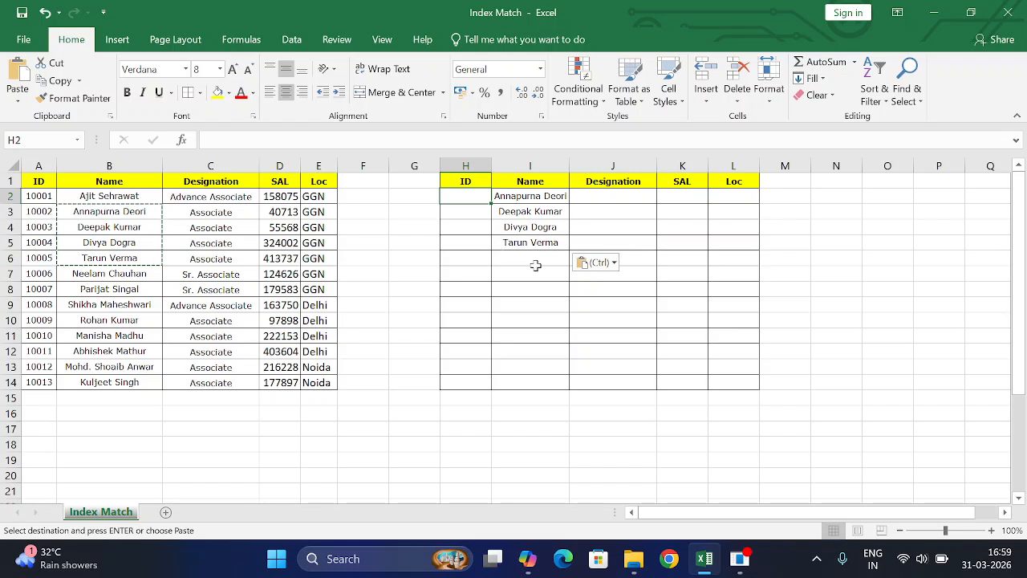
text(=)
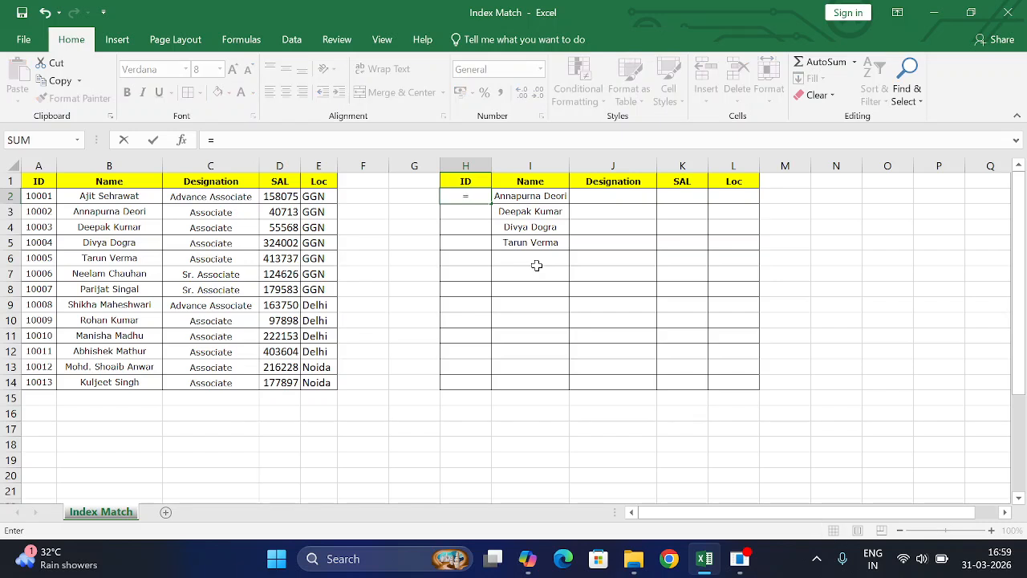
text(ind)
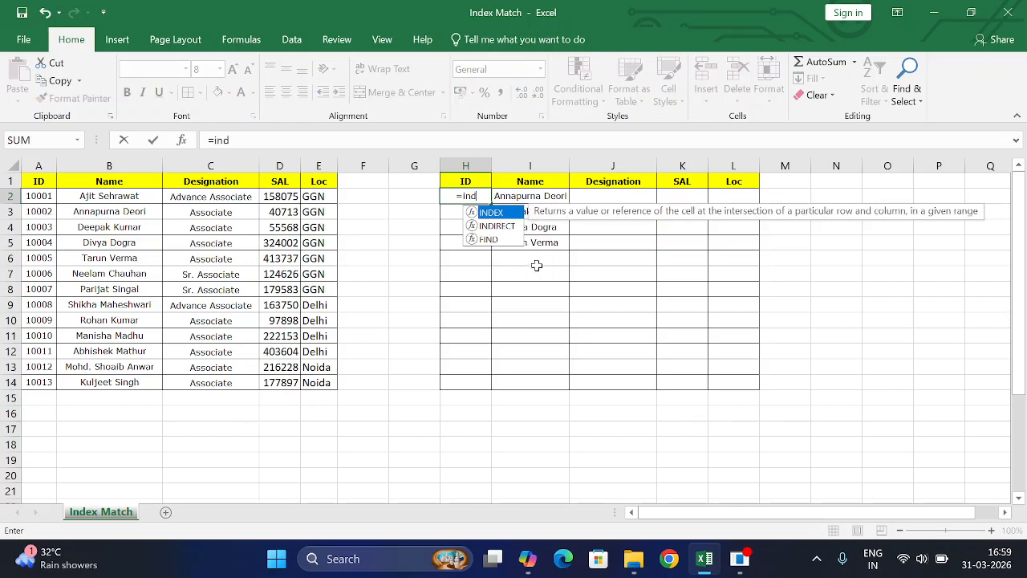
key(Tab)
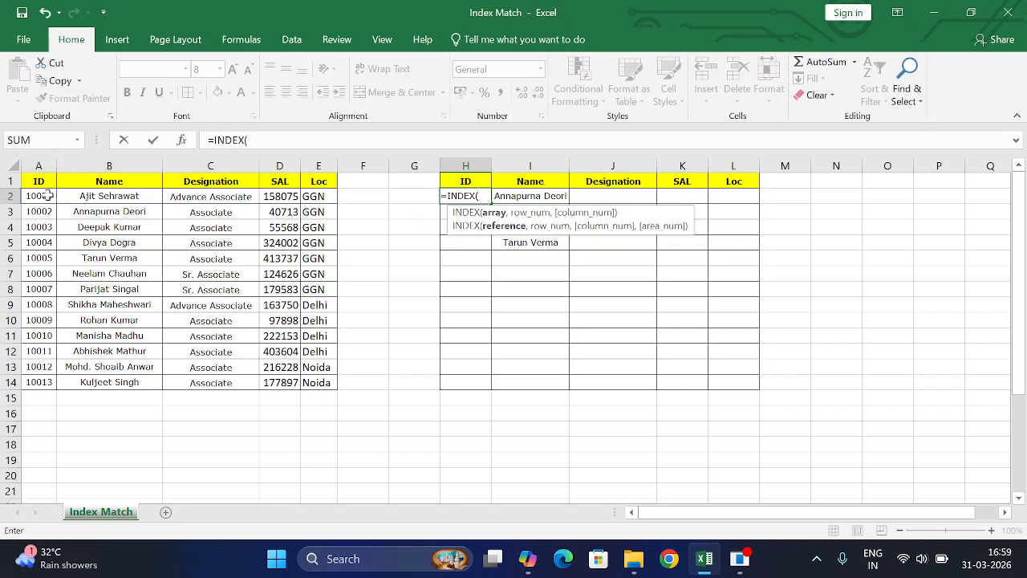
drag(39, 163, 319, 165)
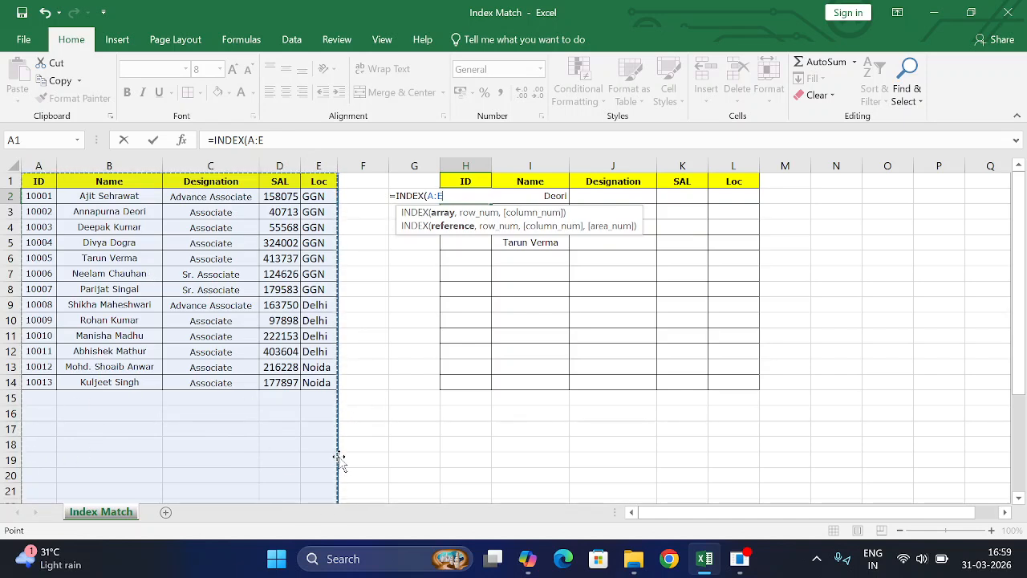
text(,)
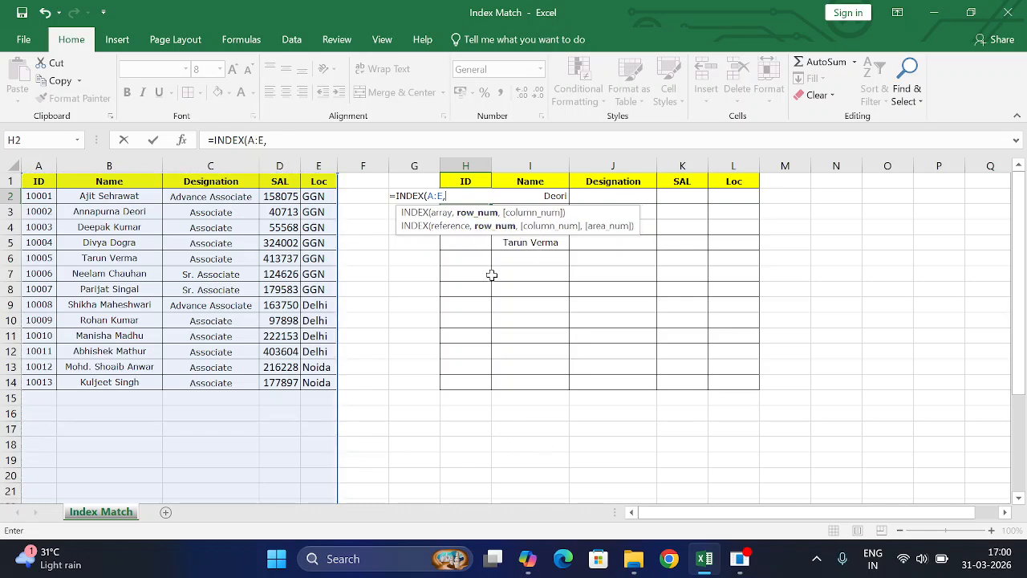
Step: Complete the H2 formula with MATCH(I2,B:B,0) as the row number and 1 as the column number
text(mat)
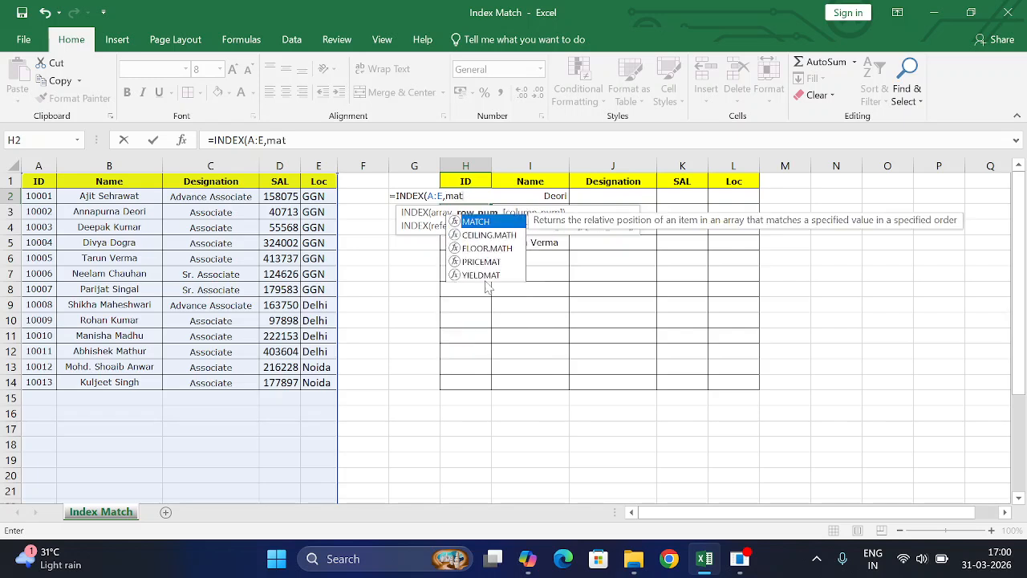
key(Tab)
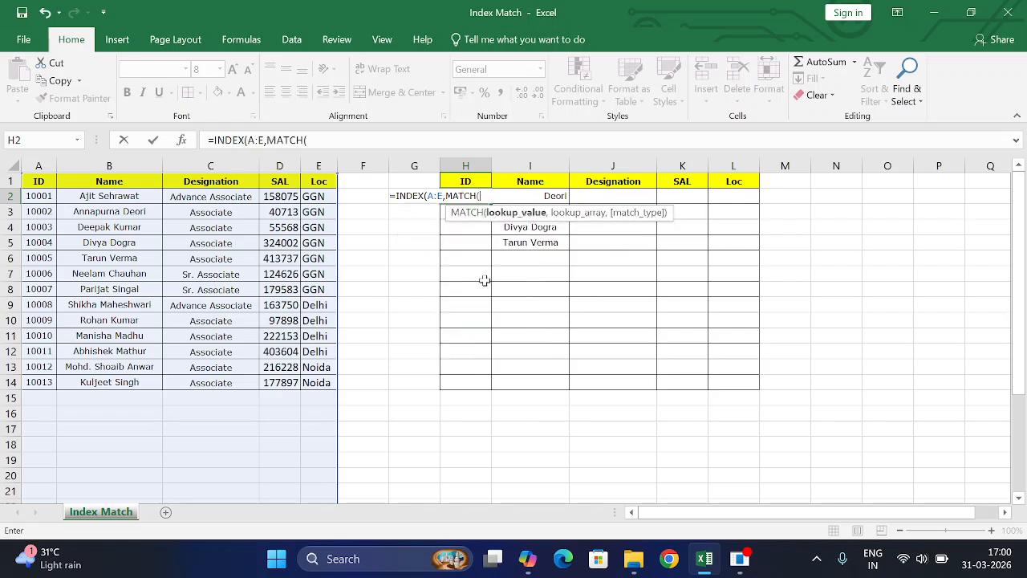
click(556, 195)
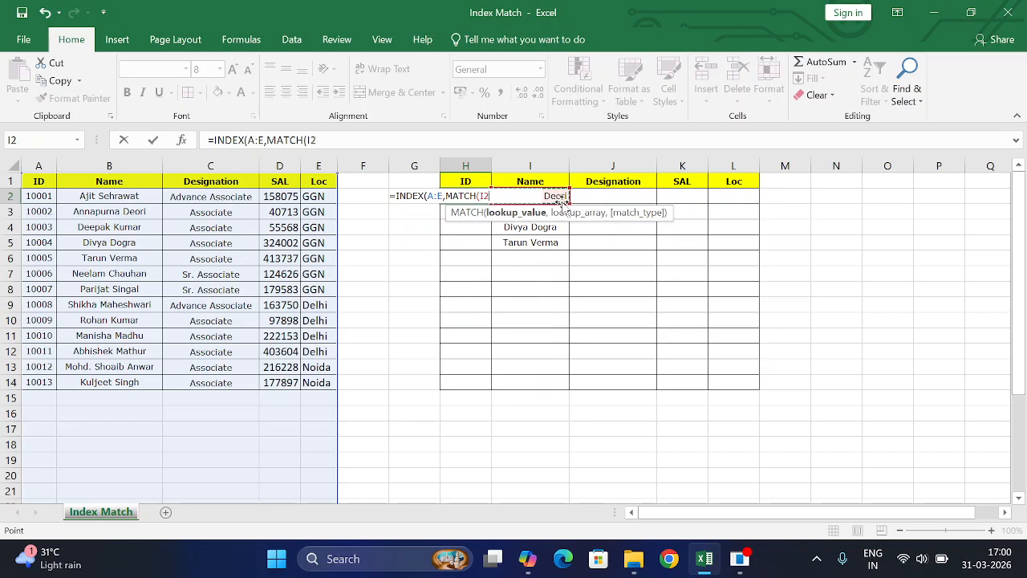
text(,)
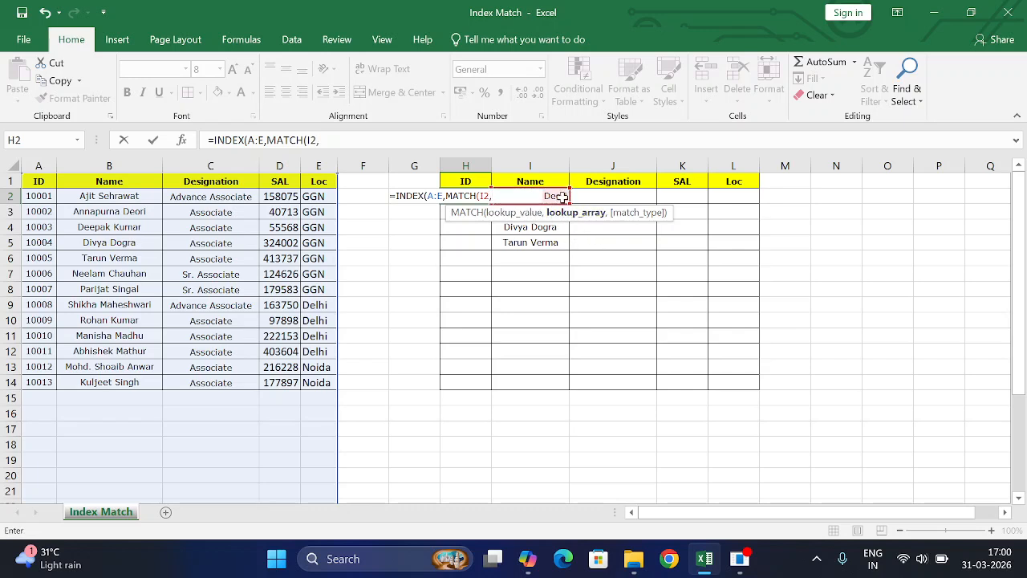
click(127, 157)
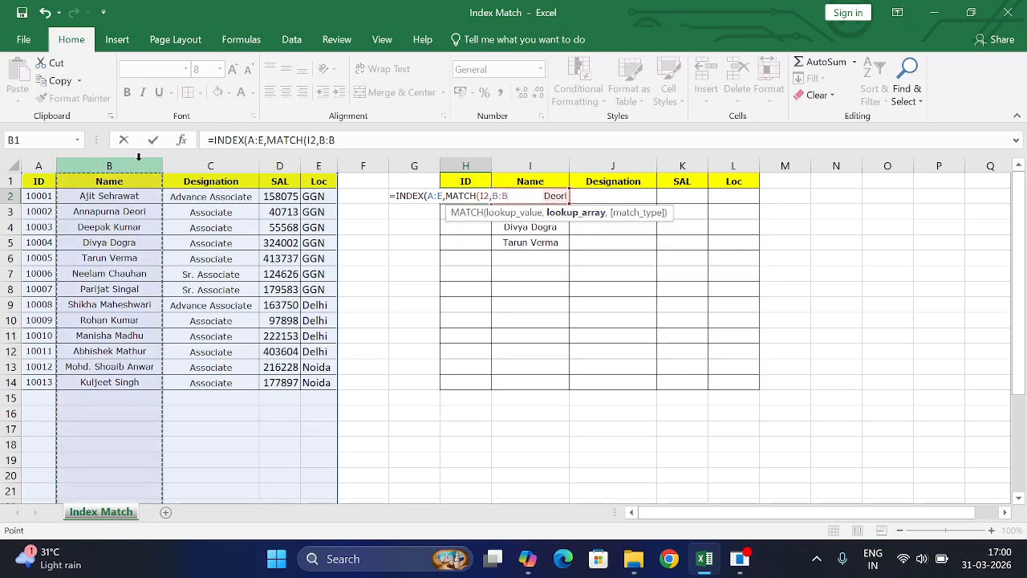
text(,)
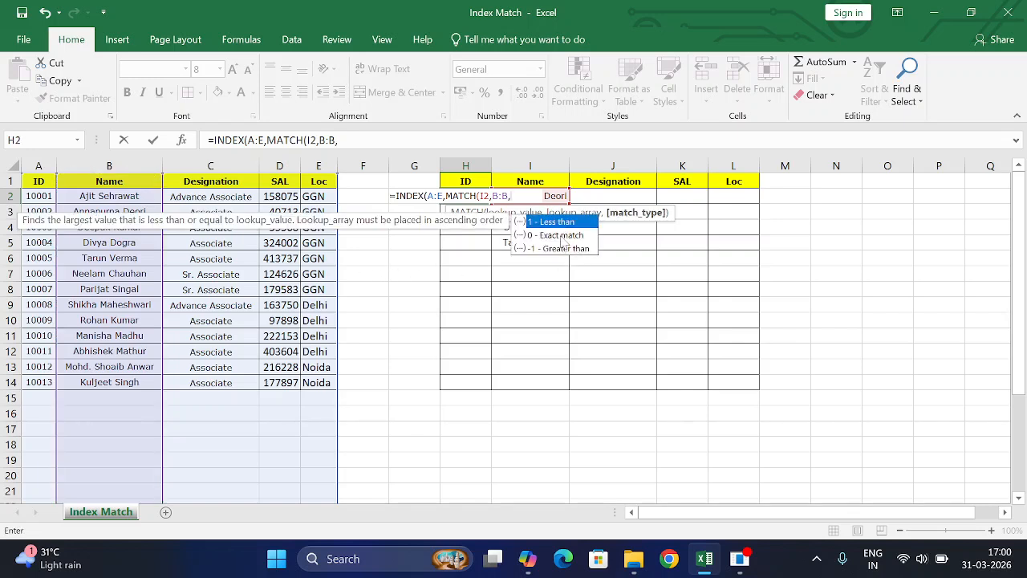
text(0),1)
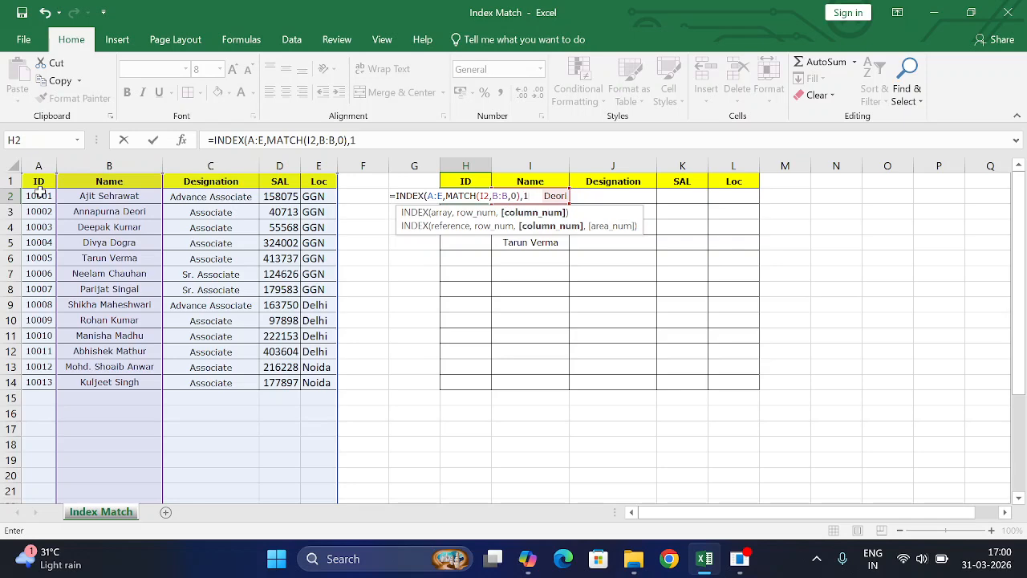
text())
key(Return)
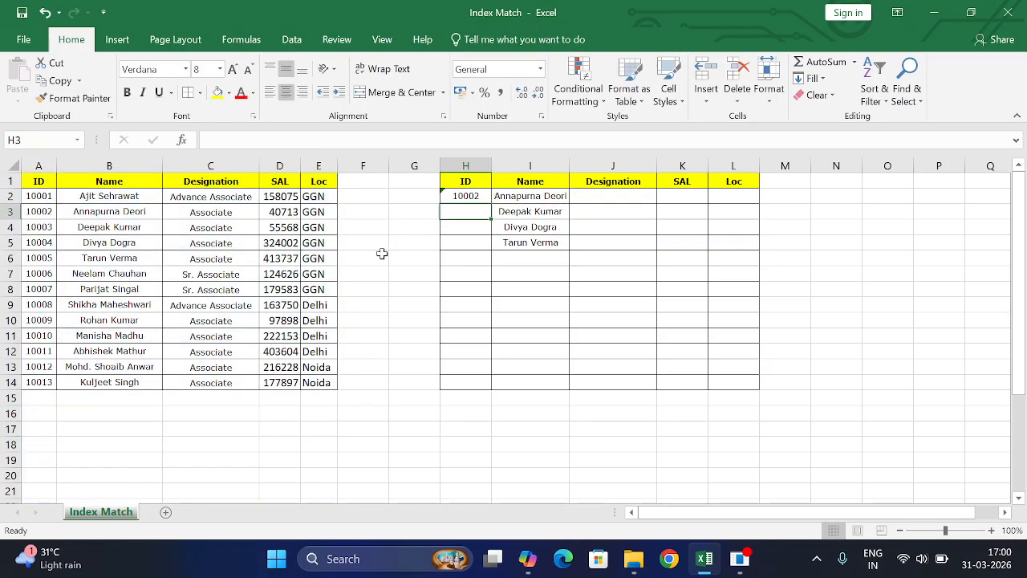
Step: Fill the ID formula from H2 down to H5 and compare the returned IDs with the source table
click(529, 198)
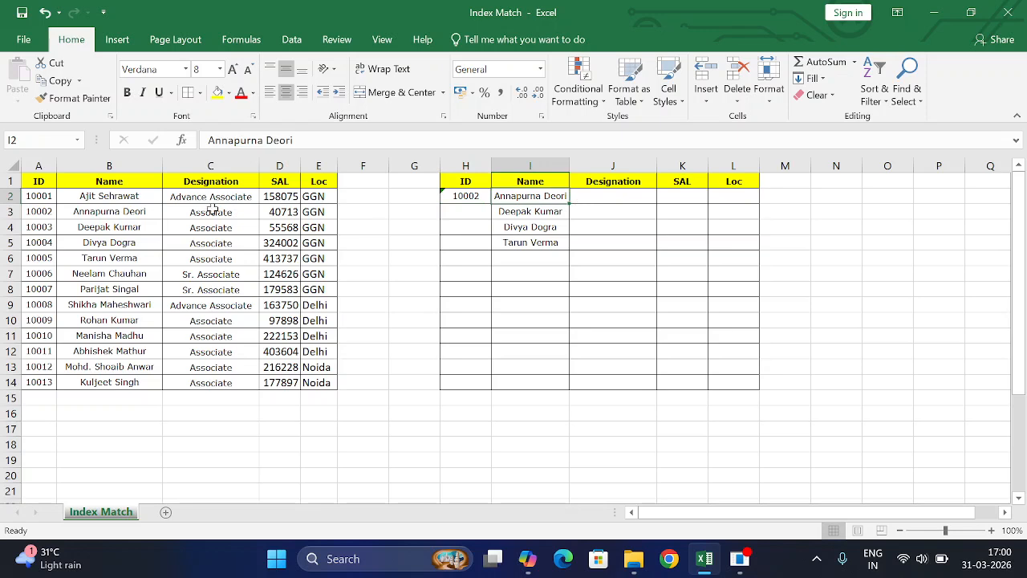
click(126, 215)
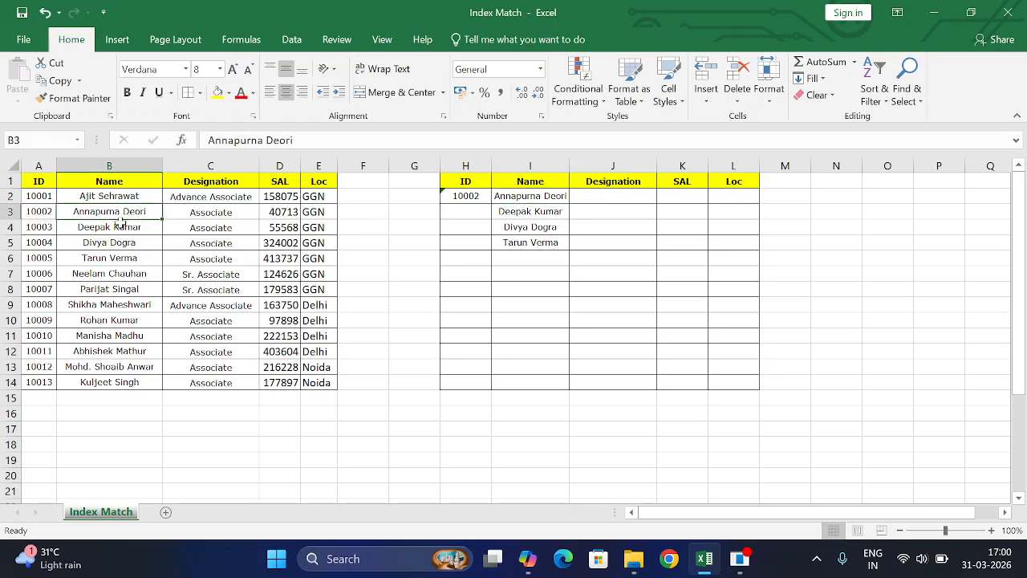
click(482, 196)
double_click(484, 197)
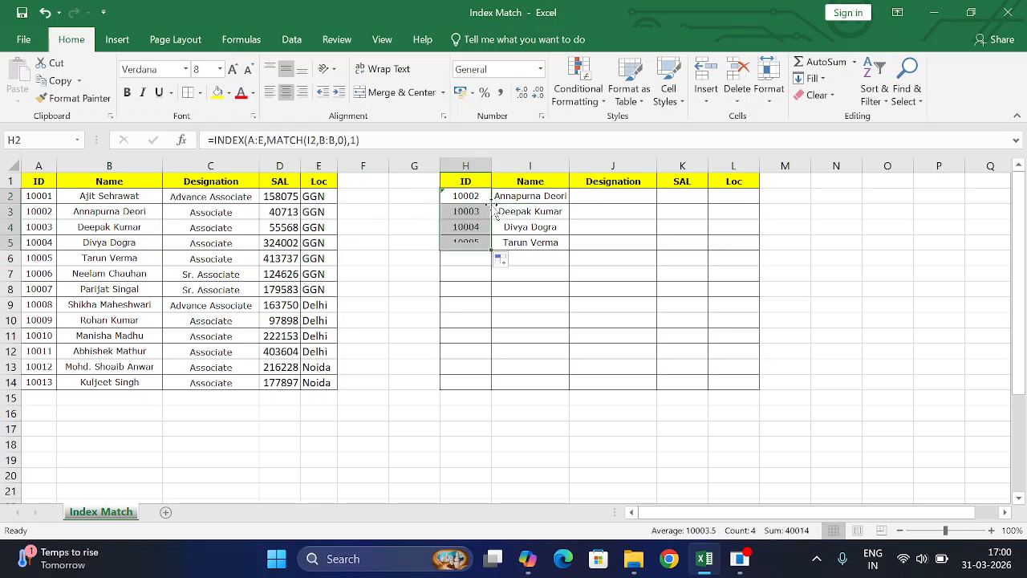
click(537, 213)
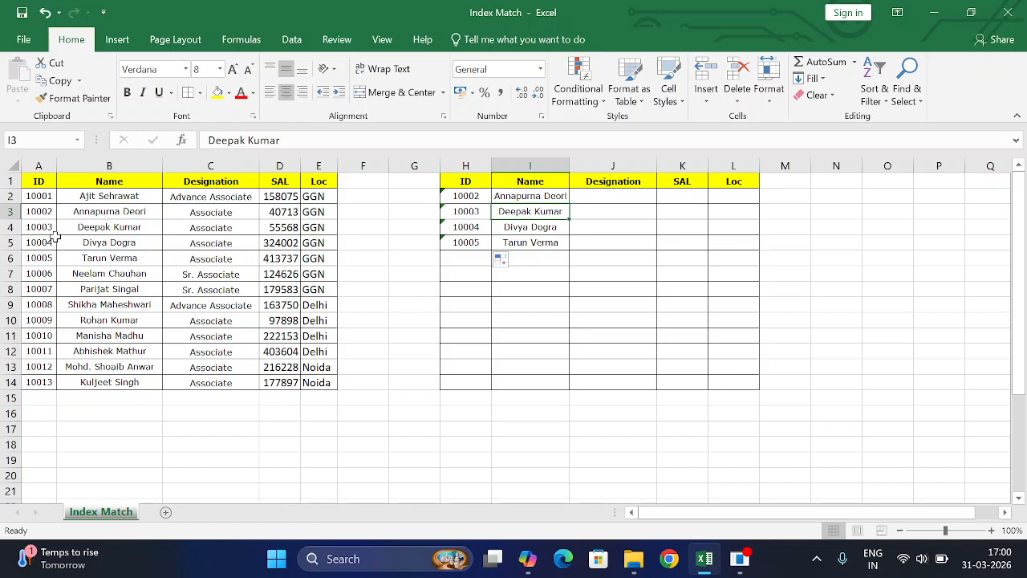
click(527, 231)
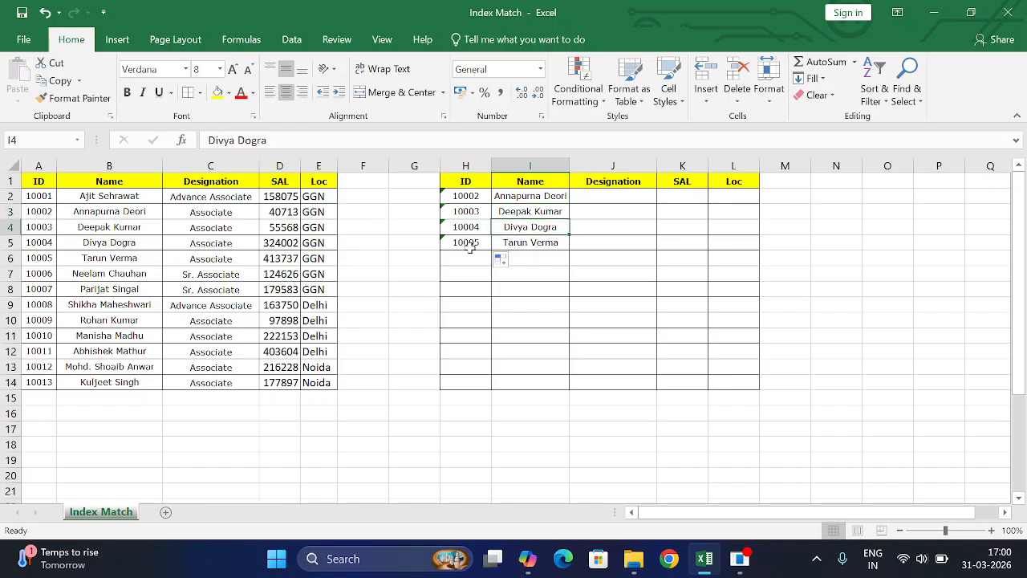
Step: Replace the lookup names in I2:I5 with the names copied from B8:B11
drag(128, 303, 135, 336)
key(ctrl+c)
click(522, 196)
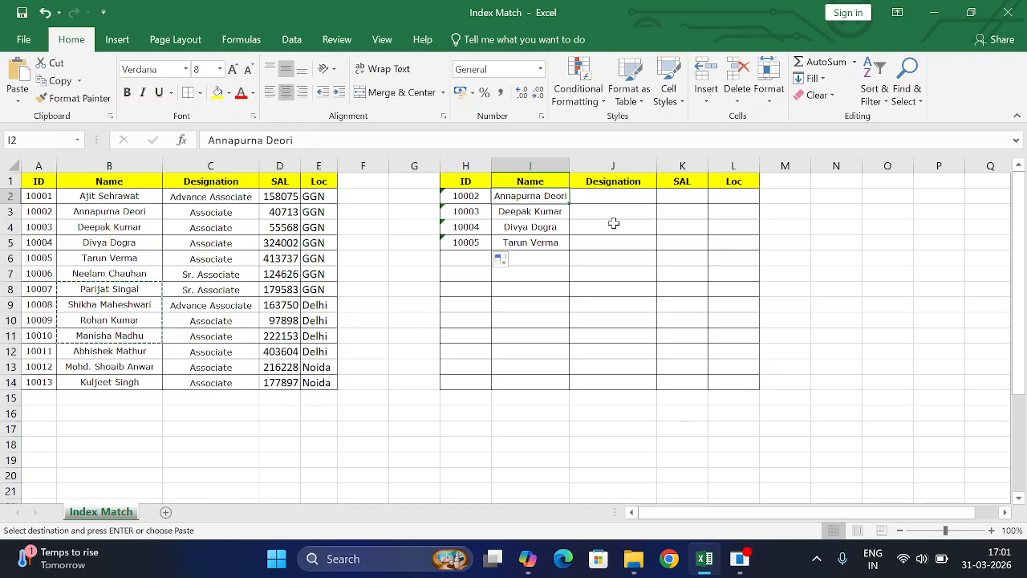
key(ctrl+v)
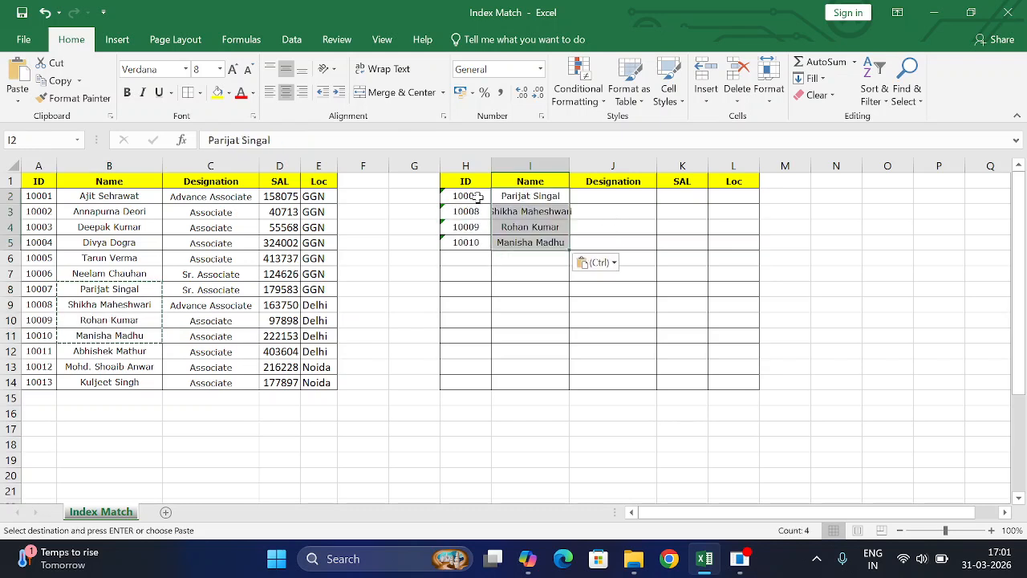
click(530, 199)
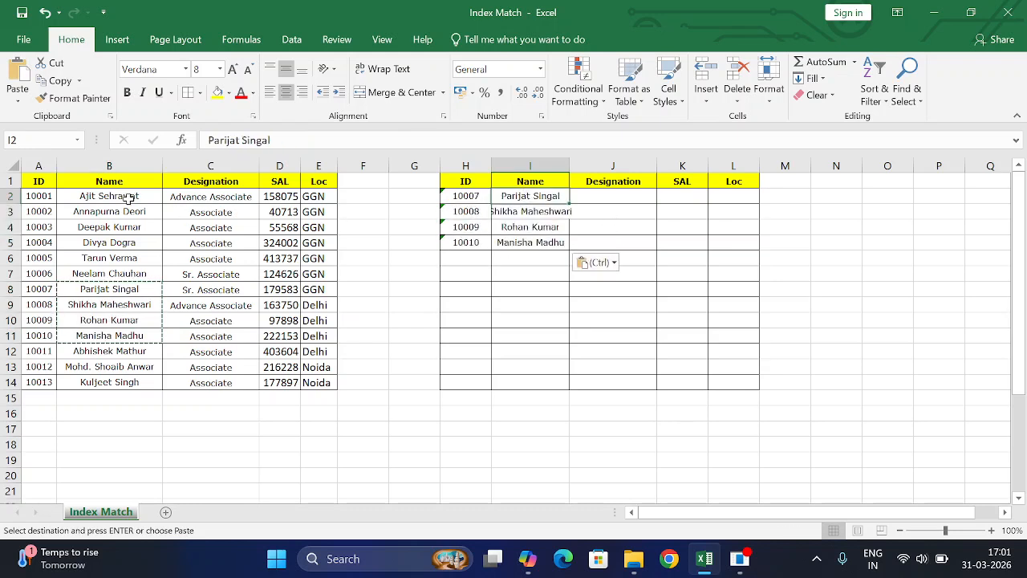
Step: Overwrite the lookup names in I2:I4 with those from B2:B4 and check the returned IDs
drag(120, 197, 122, 229)
key(ctrl+c)
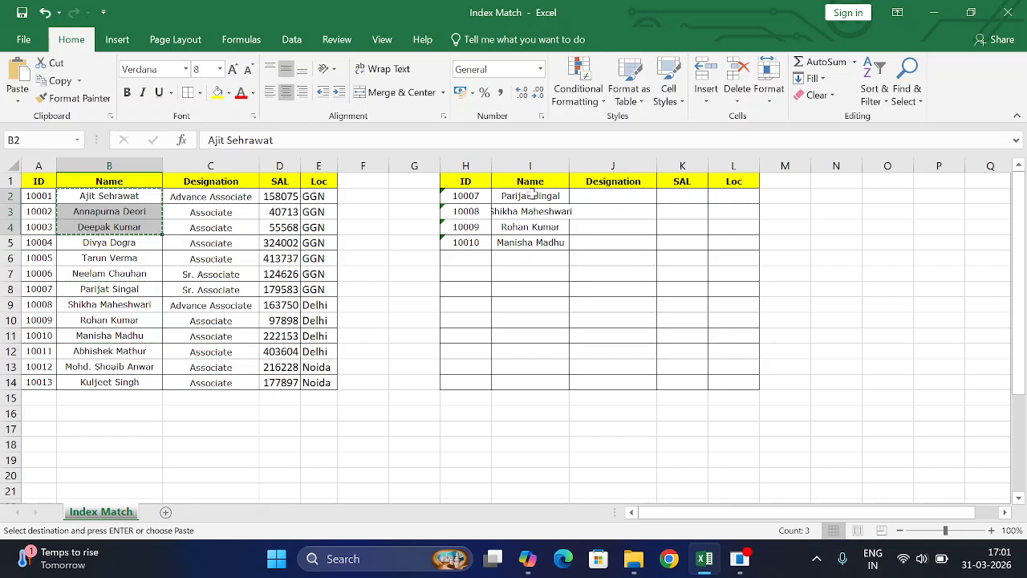
click(534, 196)
key(ctrl+v)
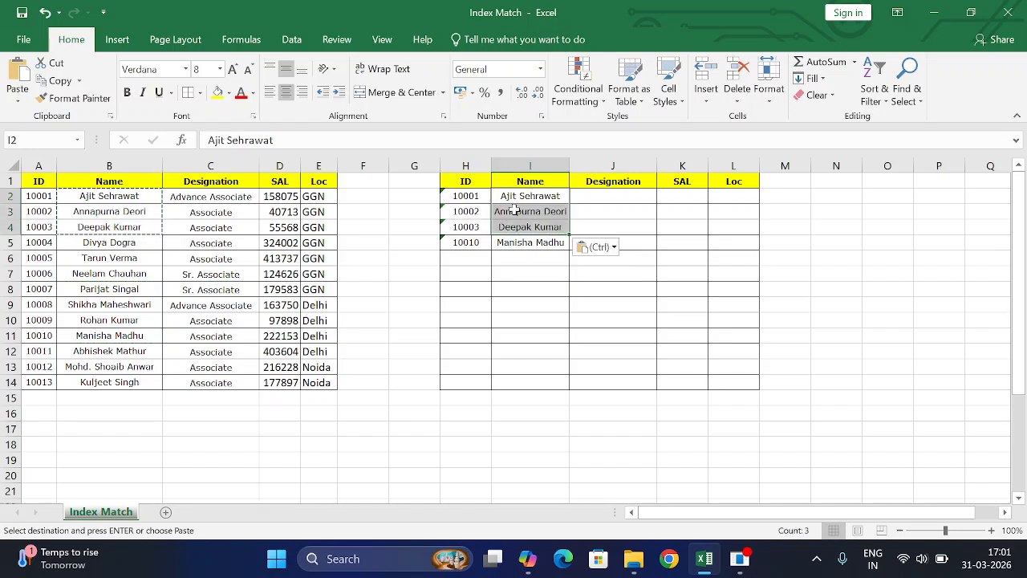
click(38, 197)
click(536, 211)
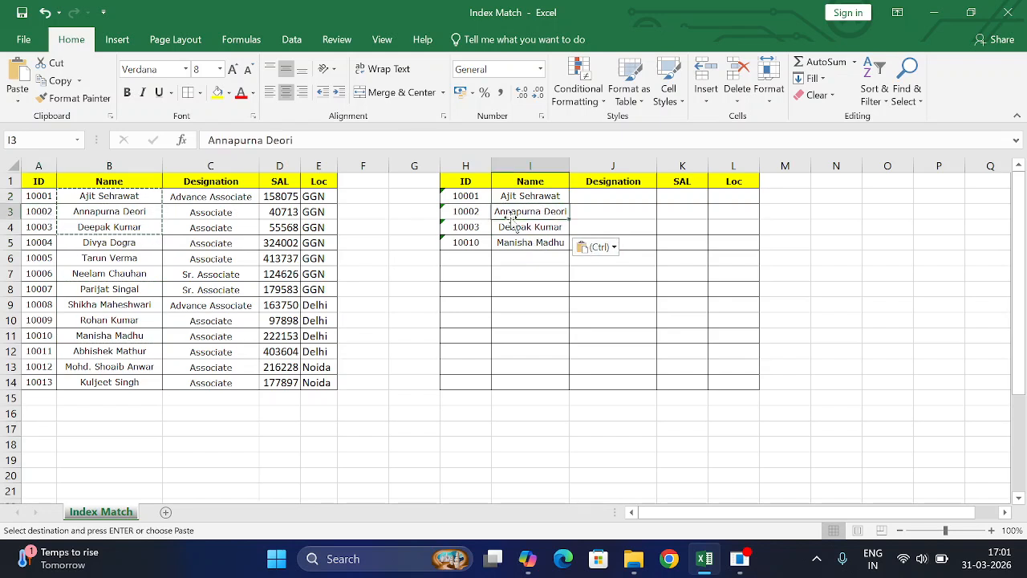
Step: Copy the formula text =INDEX(A:E,MATCH(I2,B:B,0),1) from H2 into J2, K2 and L2 with its references unchanged
click(480, 195)
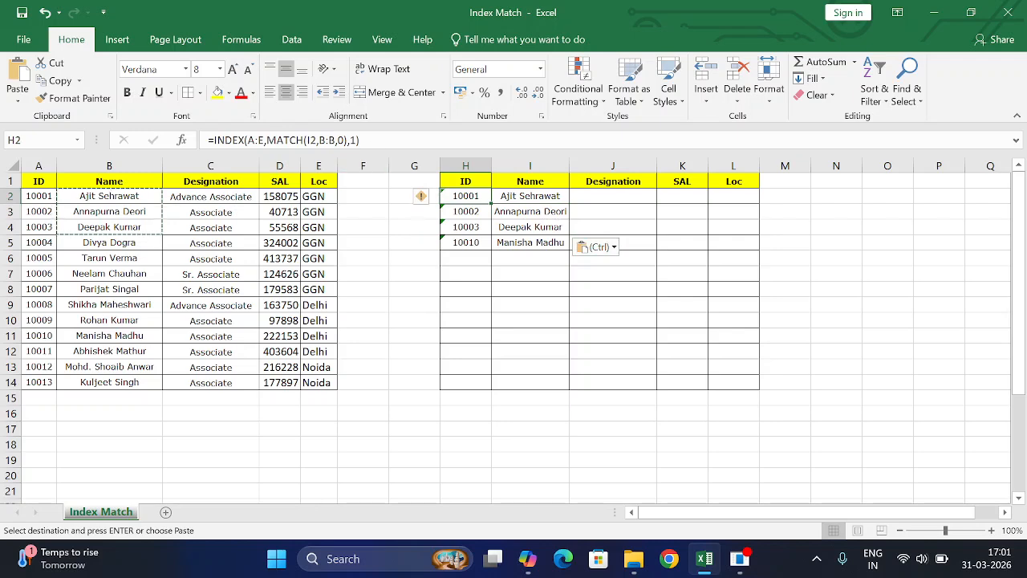
drag(361, 140, 191, 144)
key(ctrl+c)
key(Escape)
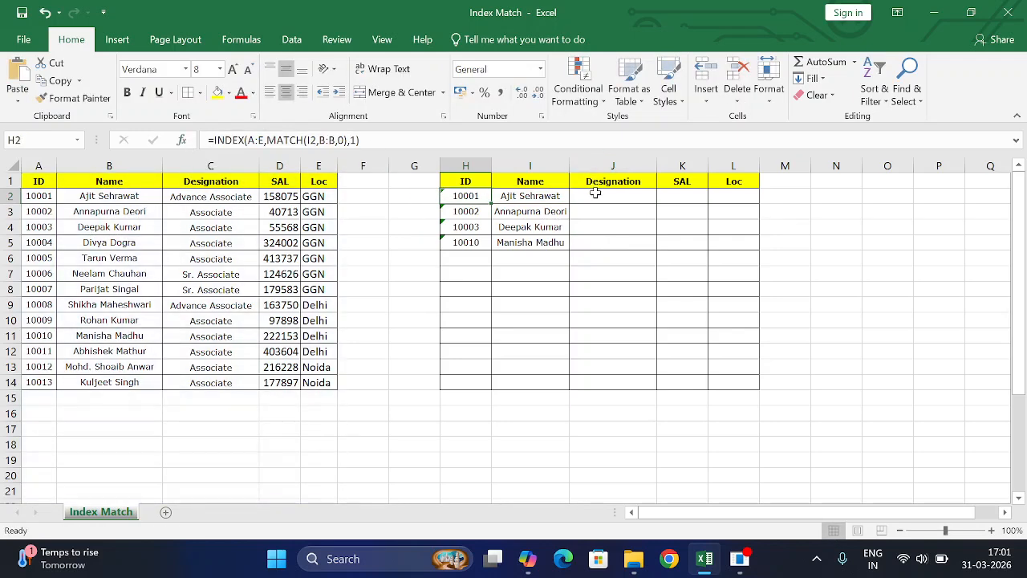
click(596, 193)
key(ctrl+v)
click(682, 199)
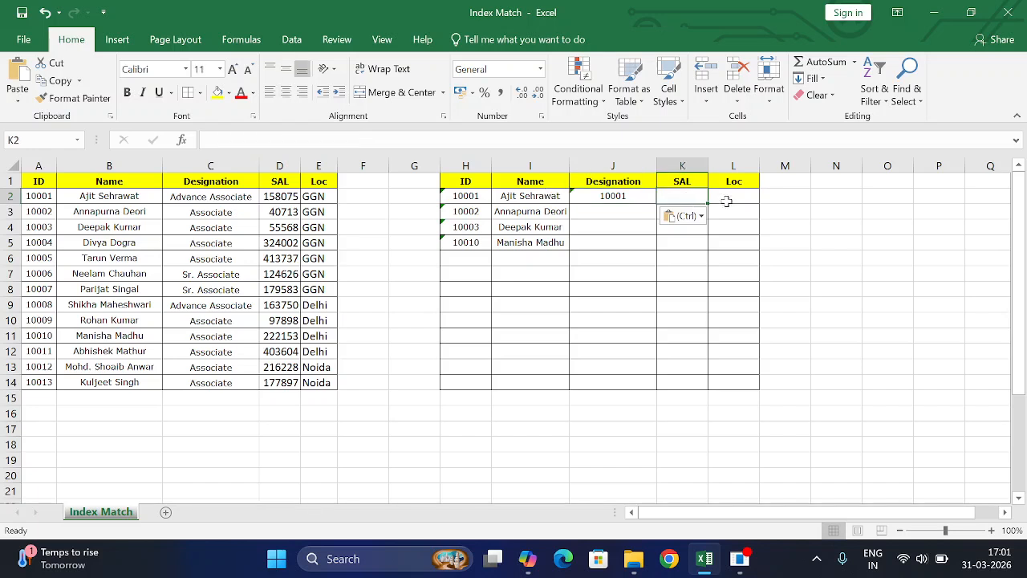
key(ctrl+v)
click(740, 197)
key(ctrl+v)
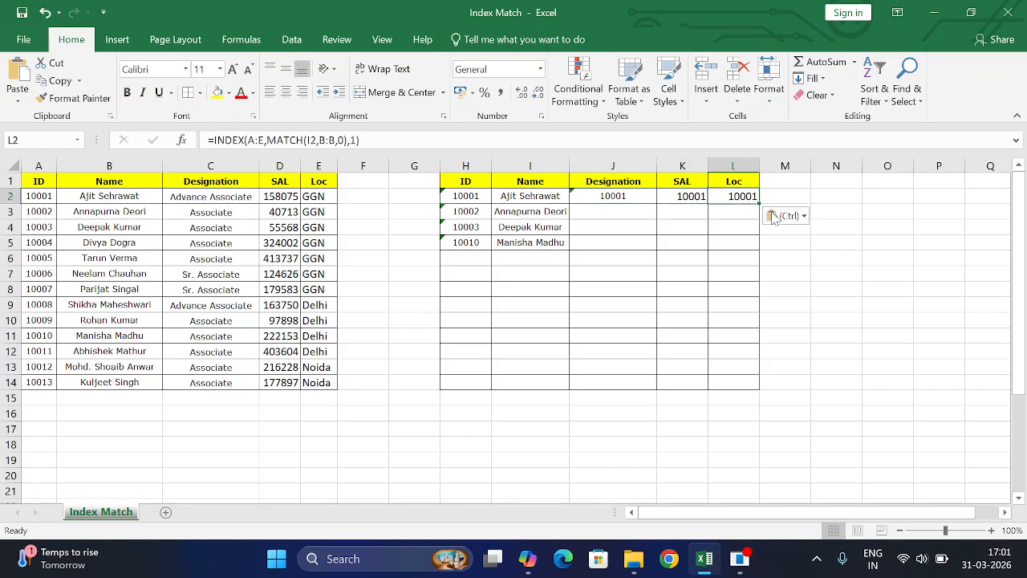
Step: Change the column number in the J2 Designation formula to 3
click(630, 202)
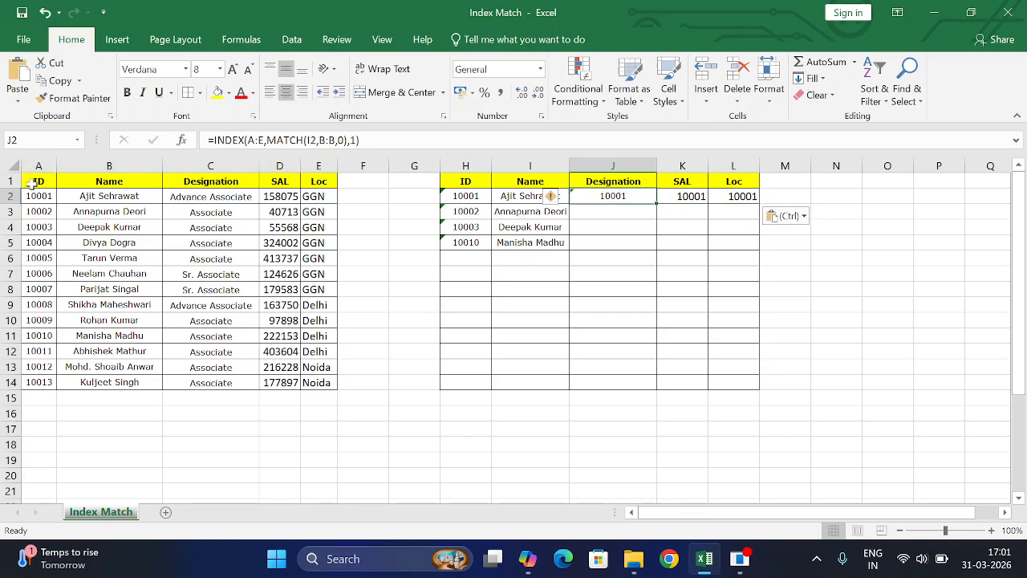
click(448, 140)
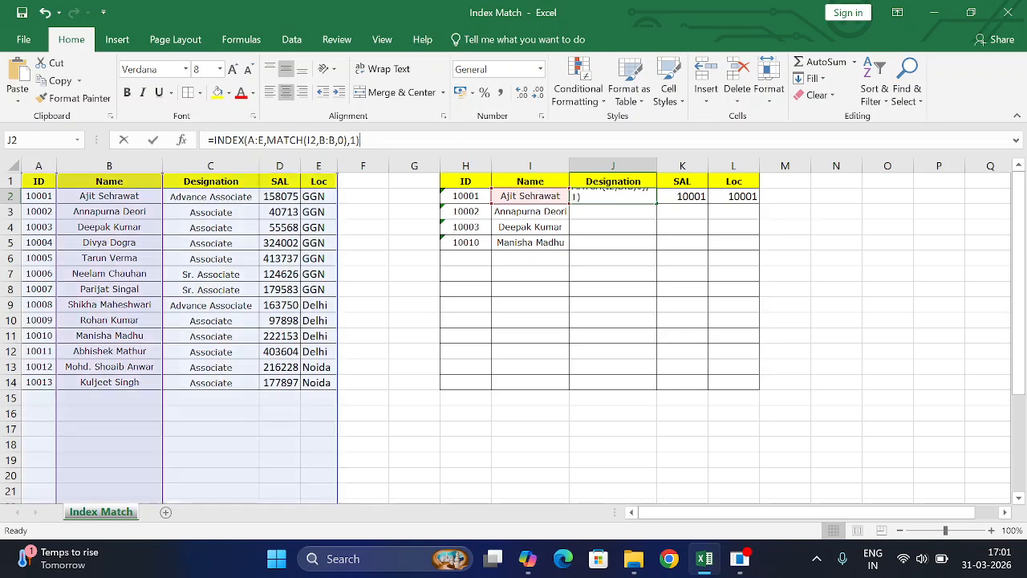
key(BackSpace)
text(3)
key(Return)
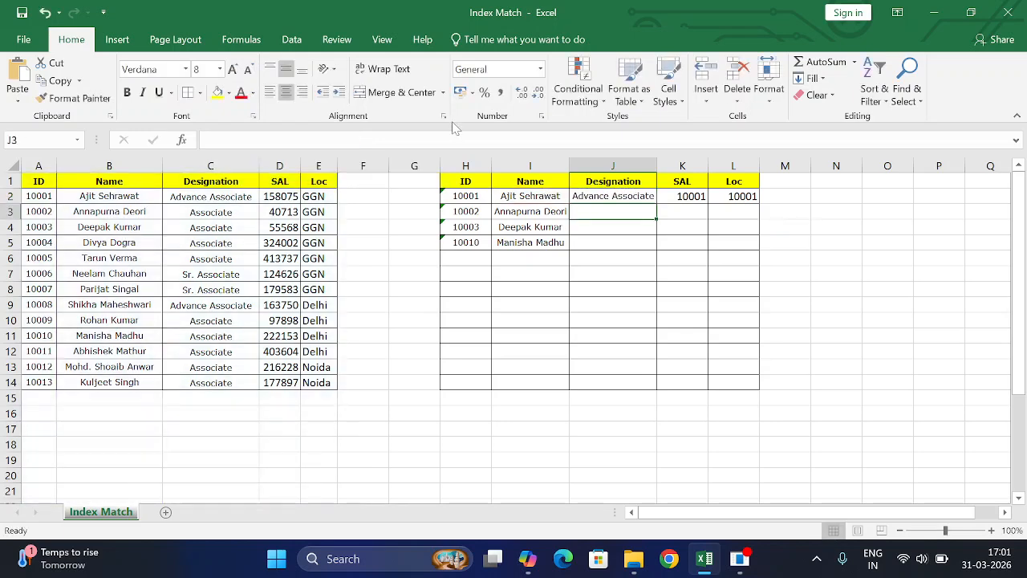
Step: Change the column number in the K2 SAL formula to 4
click(699, 196)
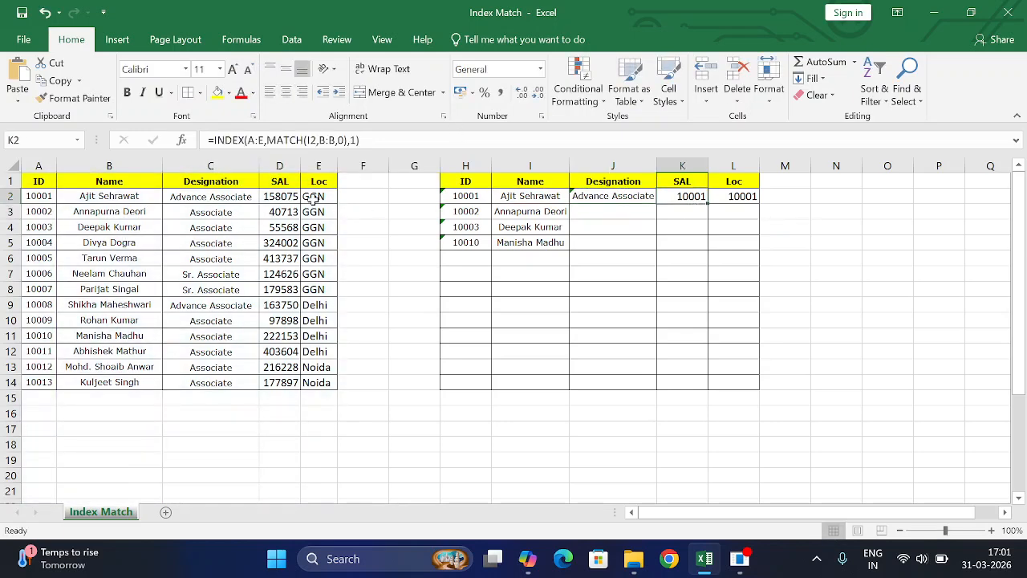
click(356, 139)
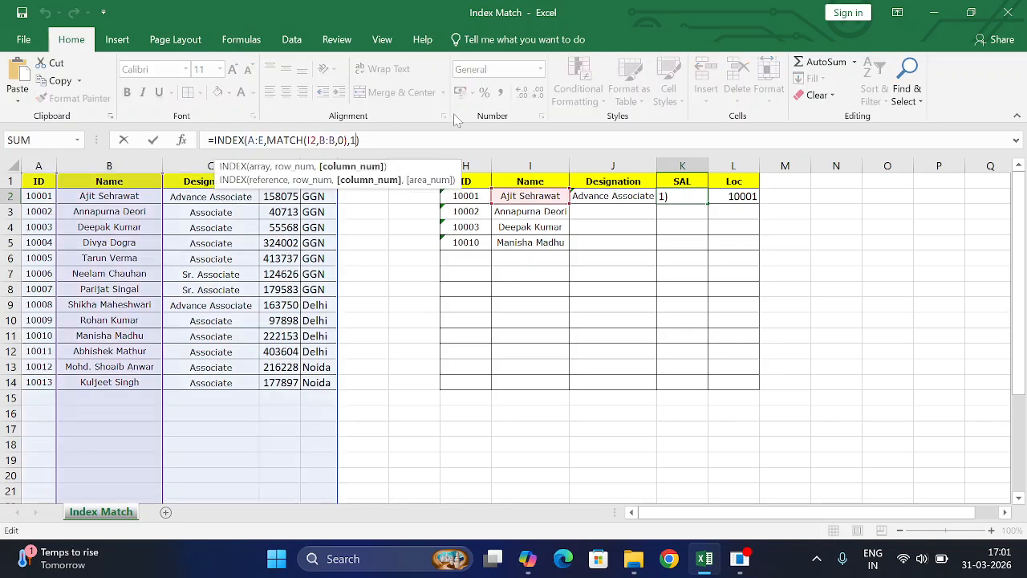
key(BackSpace)
text(4)
key(Return)
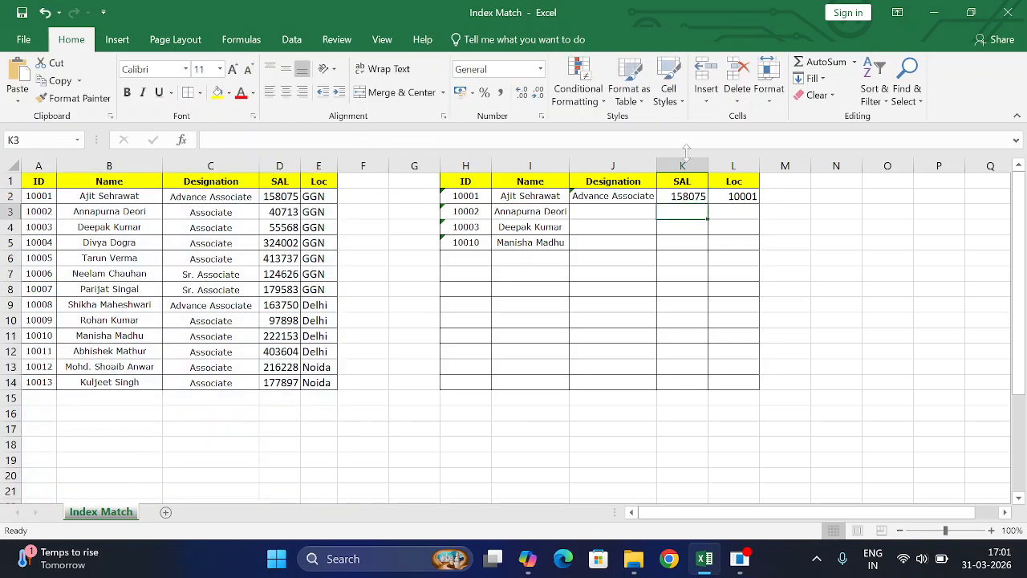
Step: Change the column number in the L2 Loc formula to 5 and fill the J2:L2 formulas down to row 5
click(749, 197)
click(354, 140)
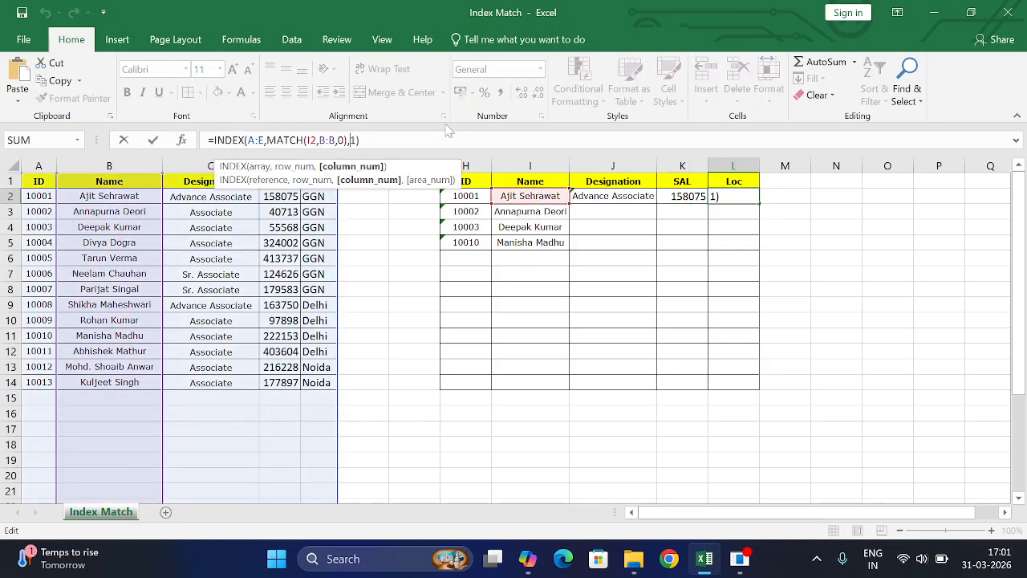
key(BackSpace)
text(5)
key(Return)
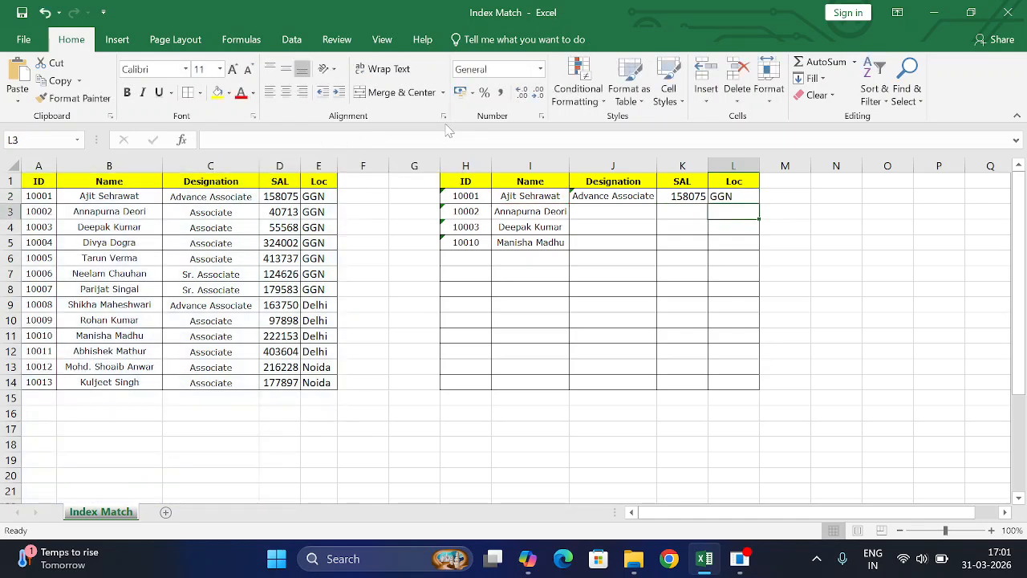
drag(646, 196, 759, 249)
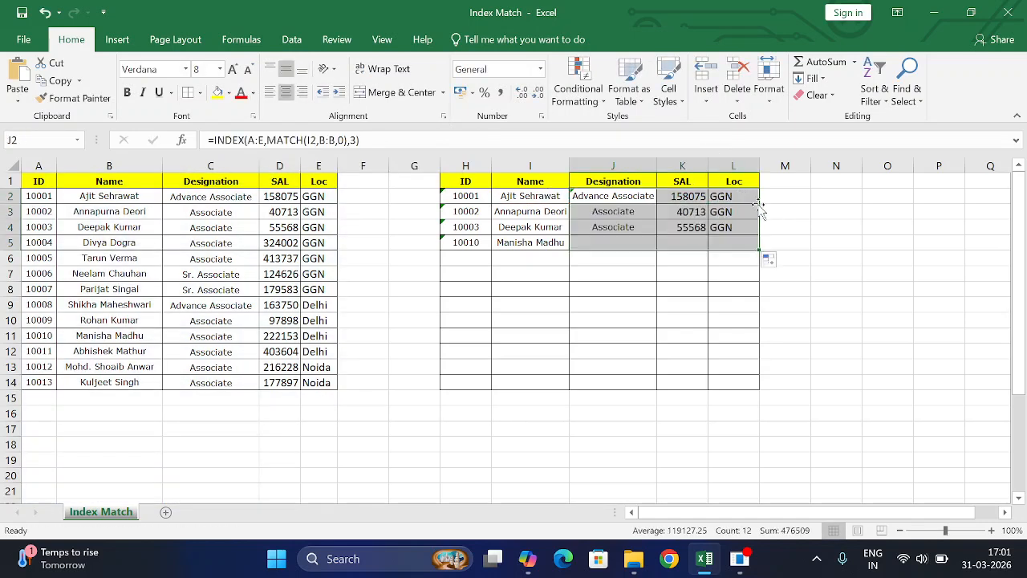
click(843, 244)
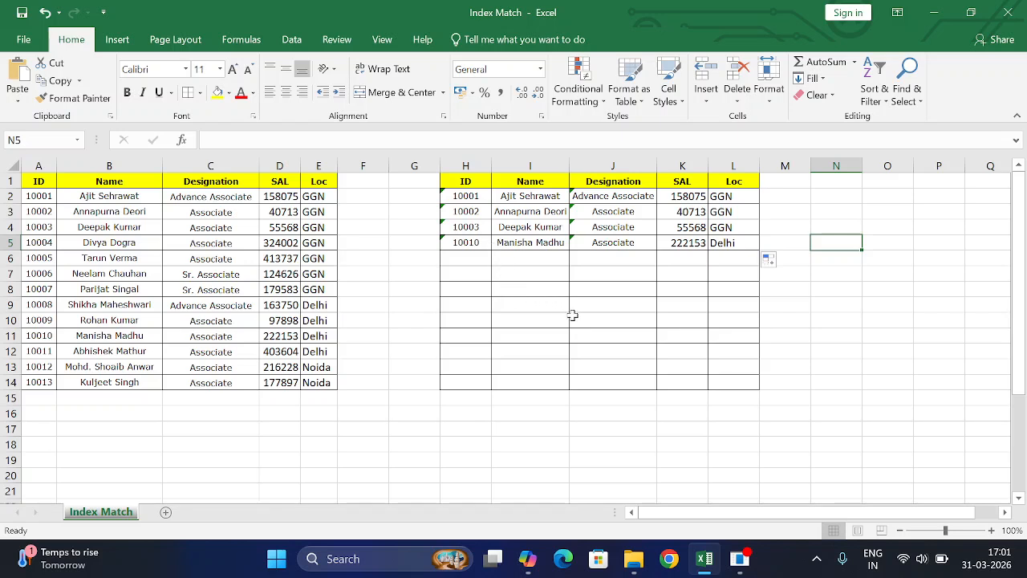
Step: Enter the standalone formula =INDEX(A:E,2,2) in N2 to return the value at row 2, column 2 of the source table
click(823, 199)
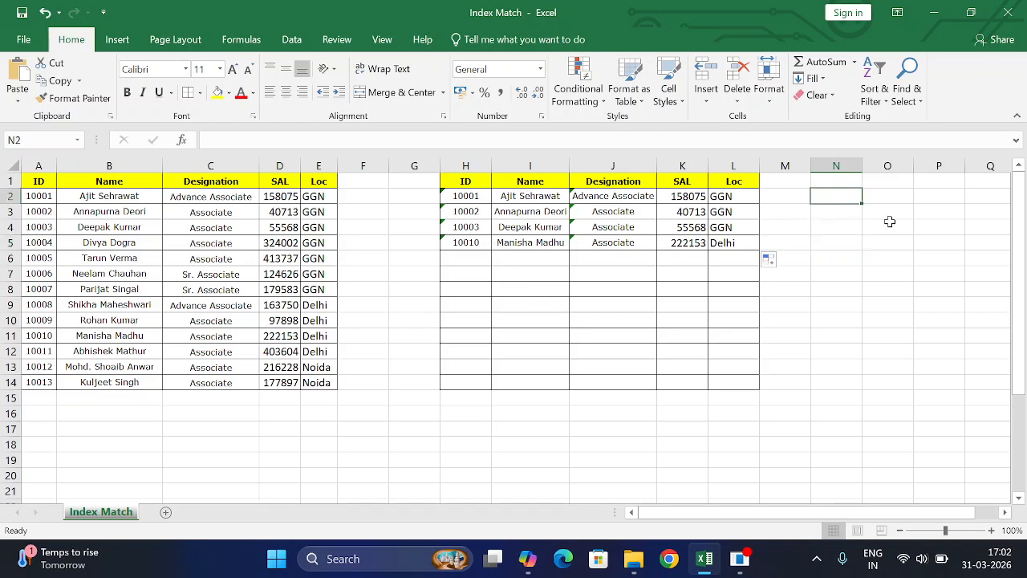
text(=ind)
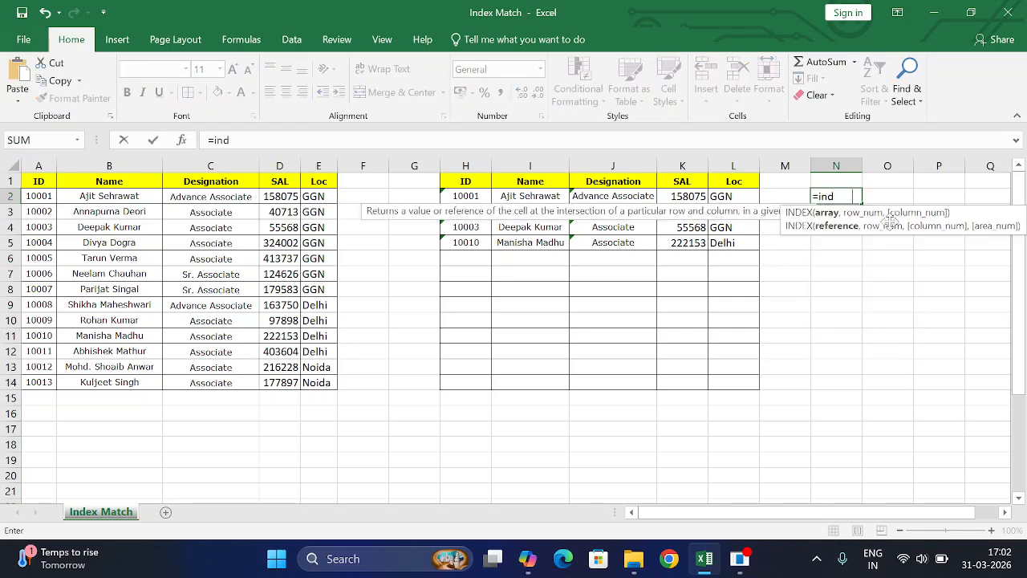
key(Tab)
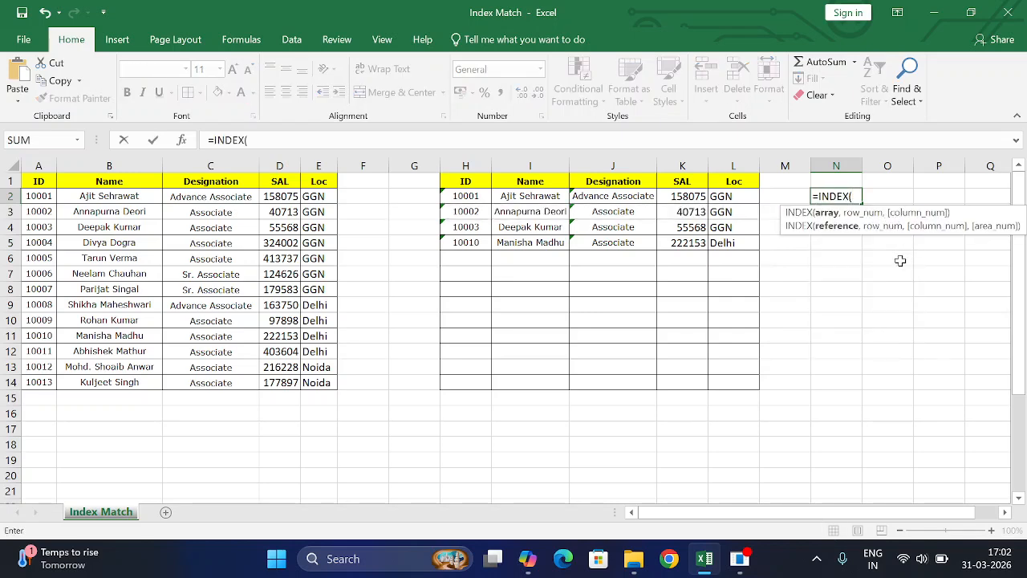
drag(33, 163, 318, 158)
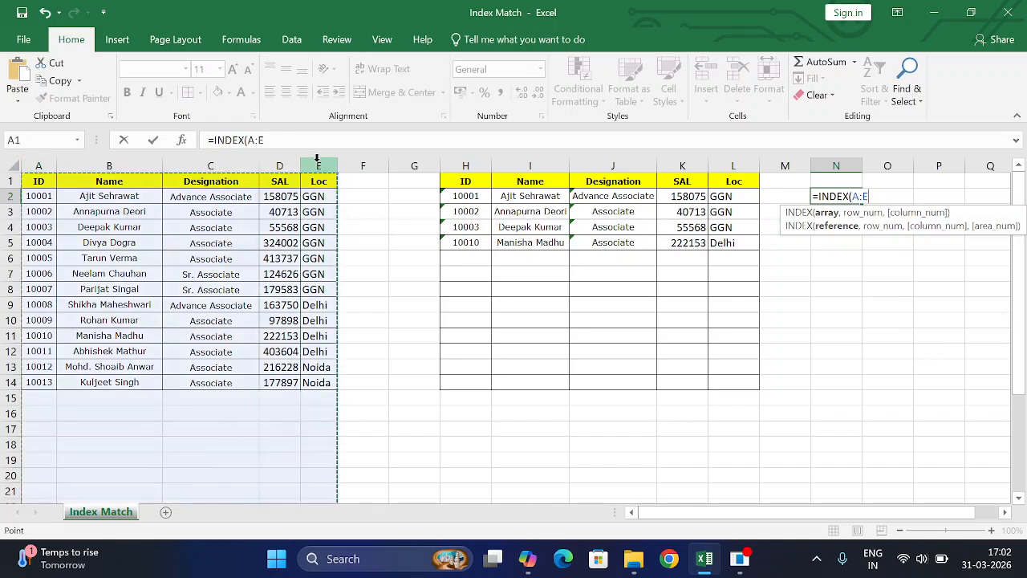
text(,)
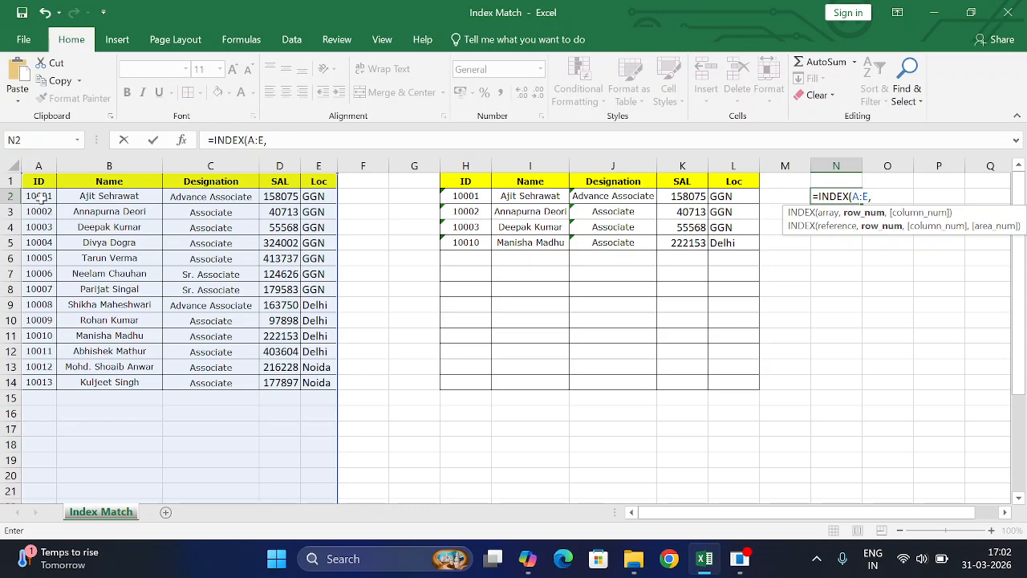
text(2,)
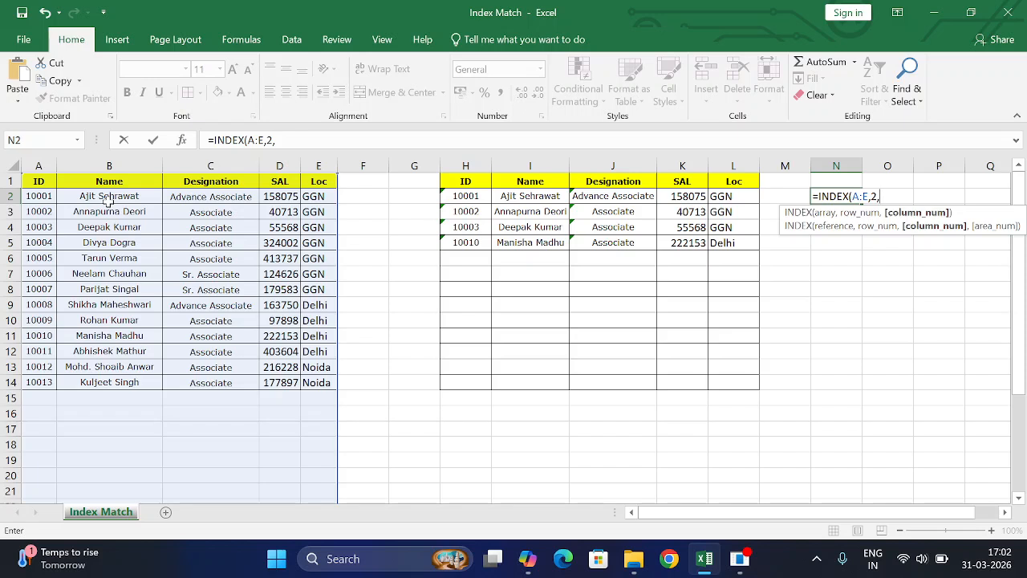
text())
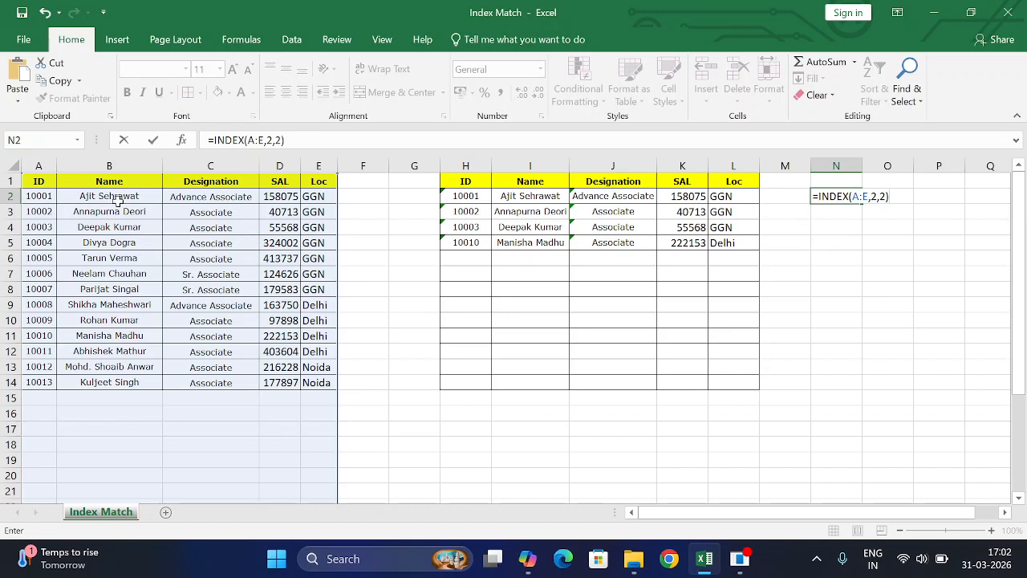
key(Return)
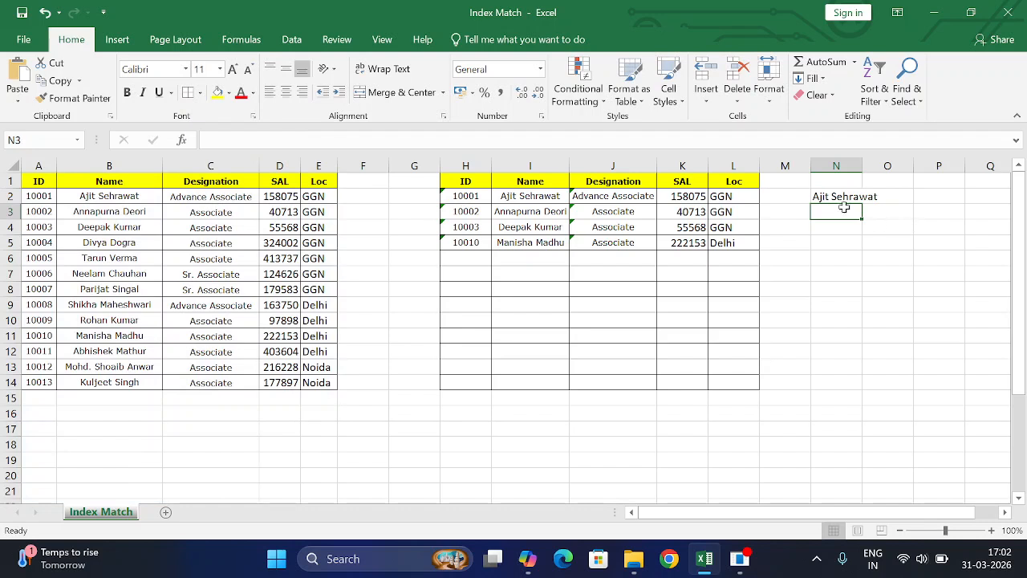
Step: Change the column number in the N2 INDEX formula to 3 and compare its result with the designation in C2
click(840, 194)
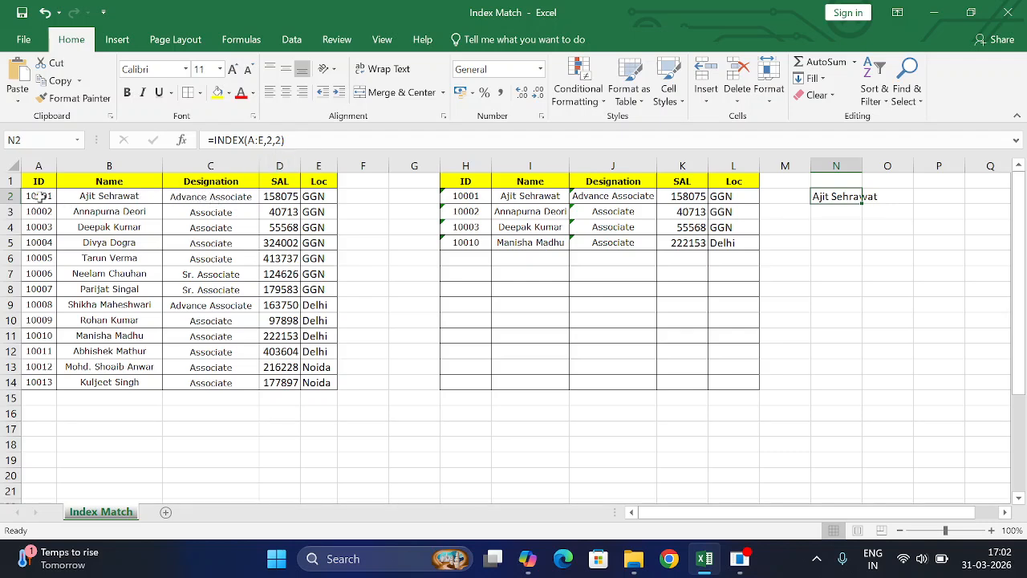
click(277, 142)
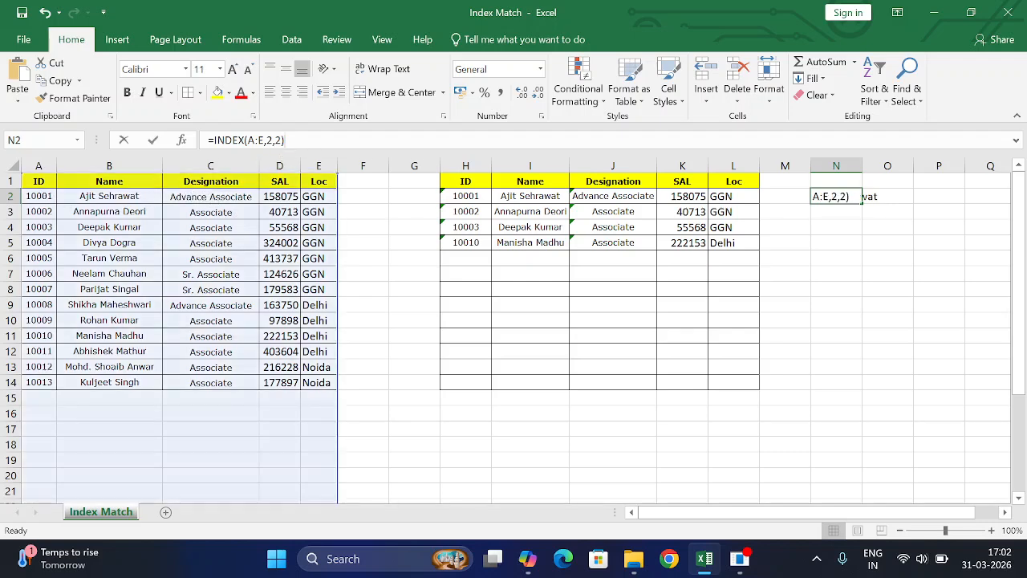
key(BackSpace)
text(3)
key(Return)
click(830, 199)
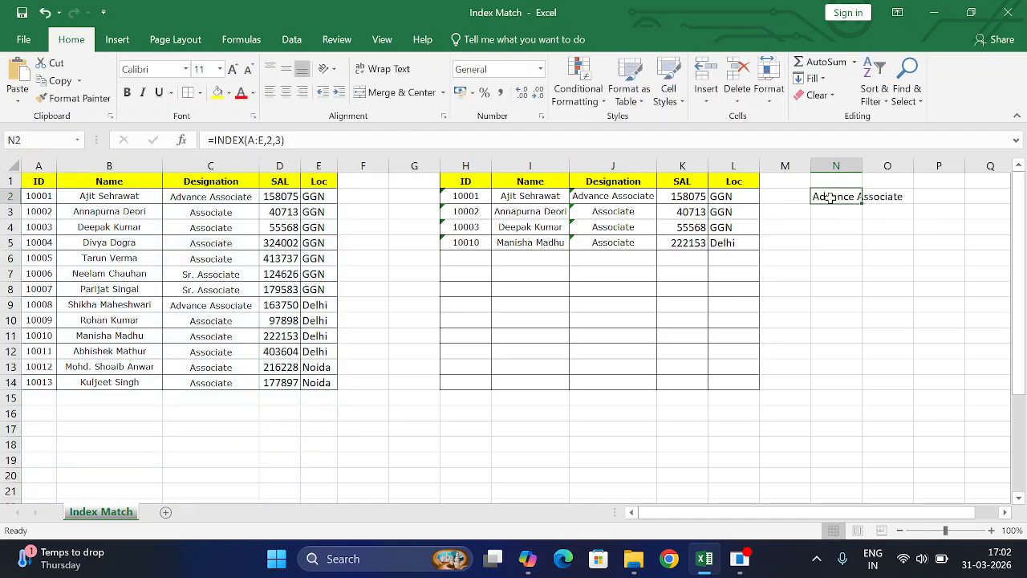
click(207, 197)
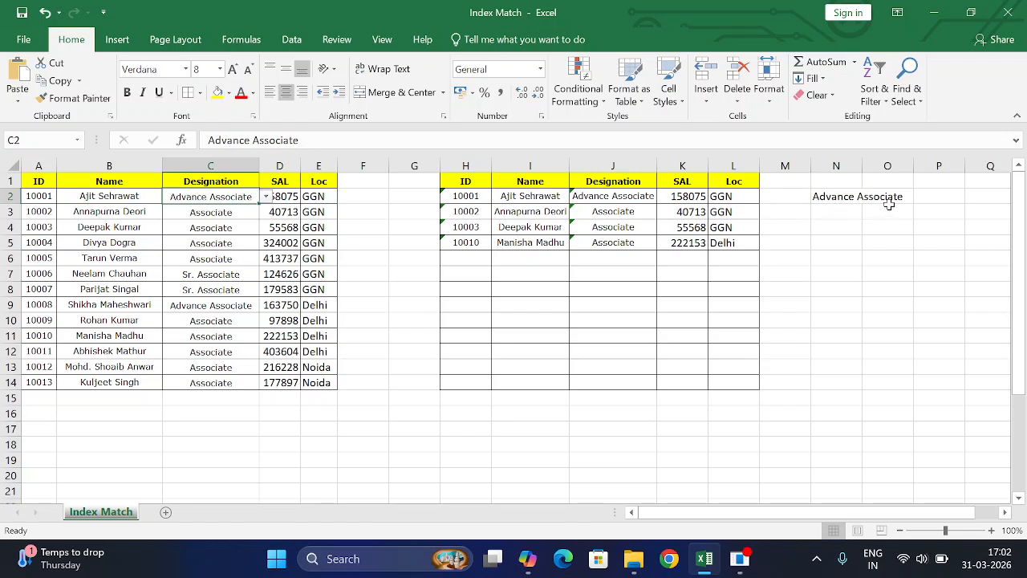
click(835, 198)
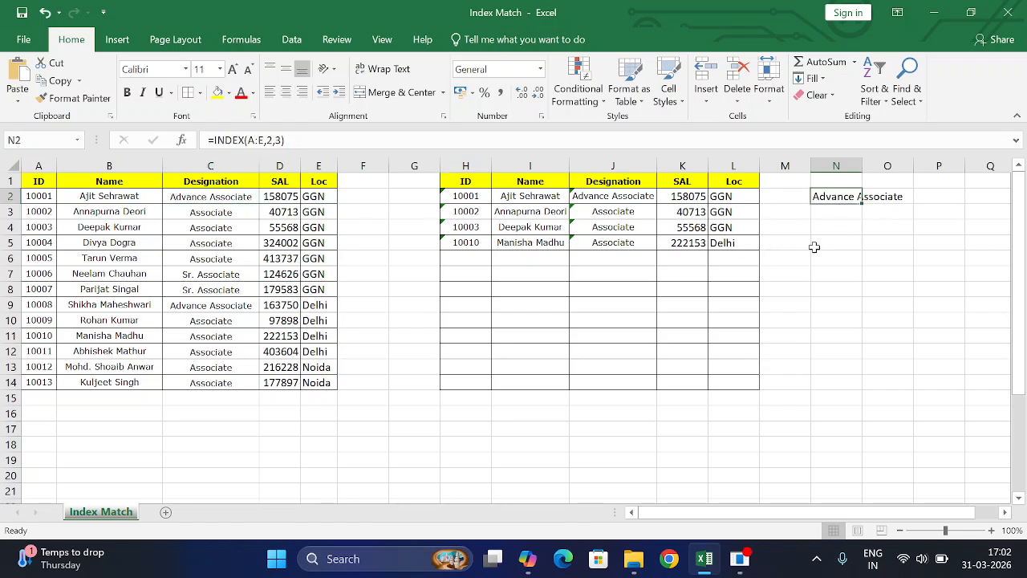
Step: Enter the exact-match formula =MATCH(H2,A:A,0) in P2 to find the ID's row position in column A
click(929, 197)
text(=mat)
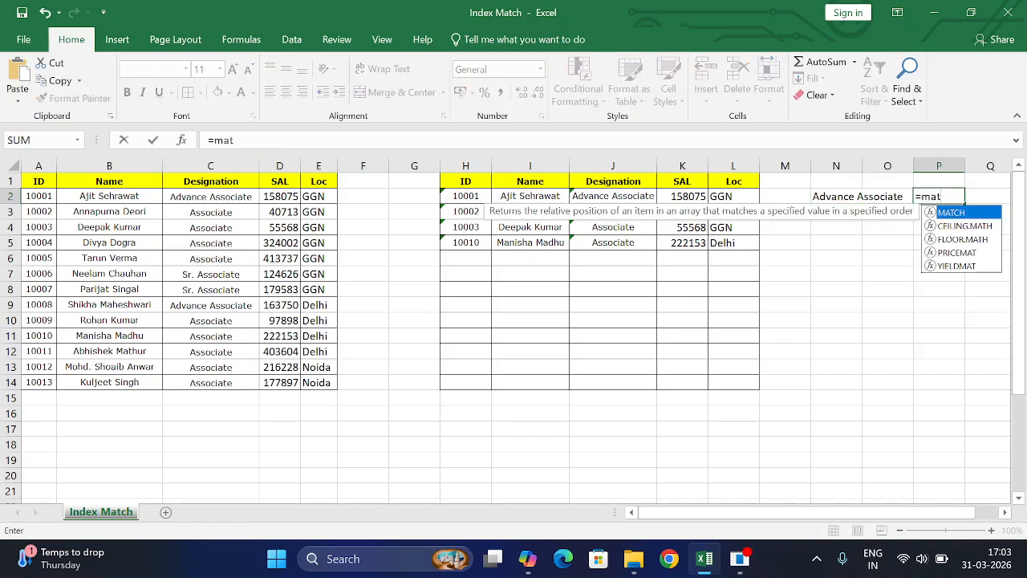
key(Tab)
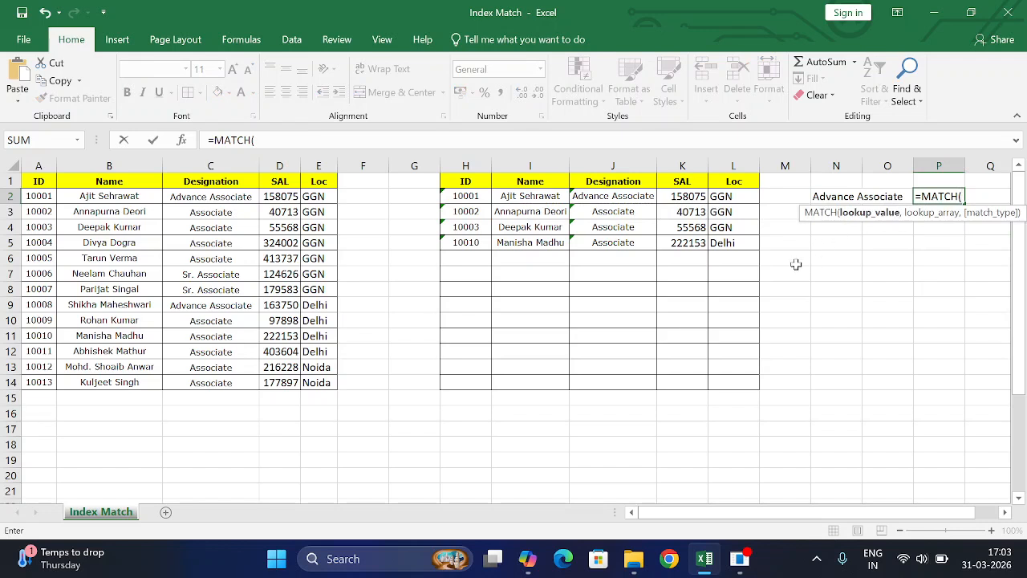
click(477, 196)
text(,)
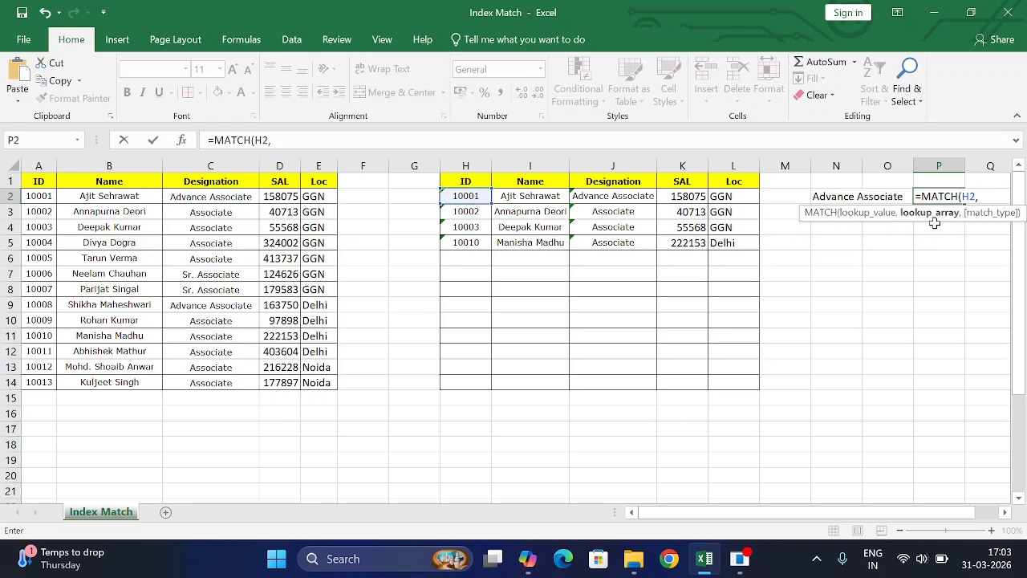
click(51, 167)
text(,)
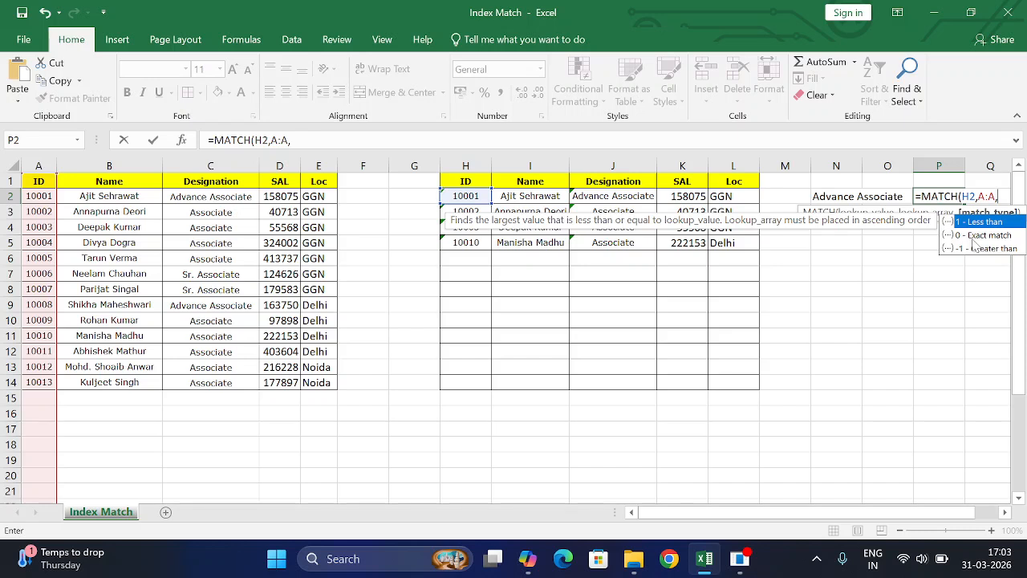
text(0))
key(Return)
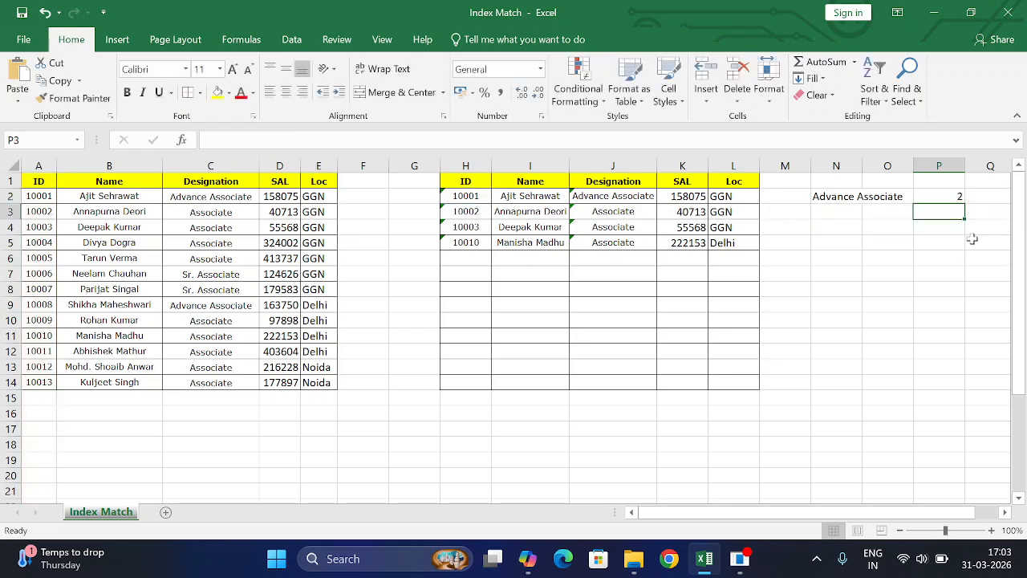
Step: Compare the standalone MATCH formula in P2 with the INDEX formula in N2
click(937, 197)
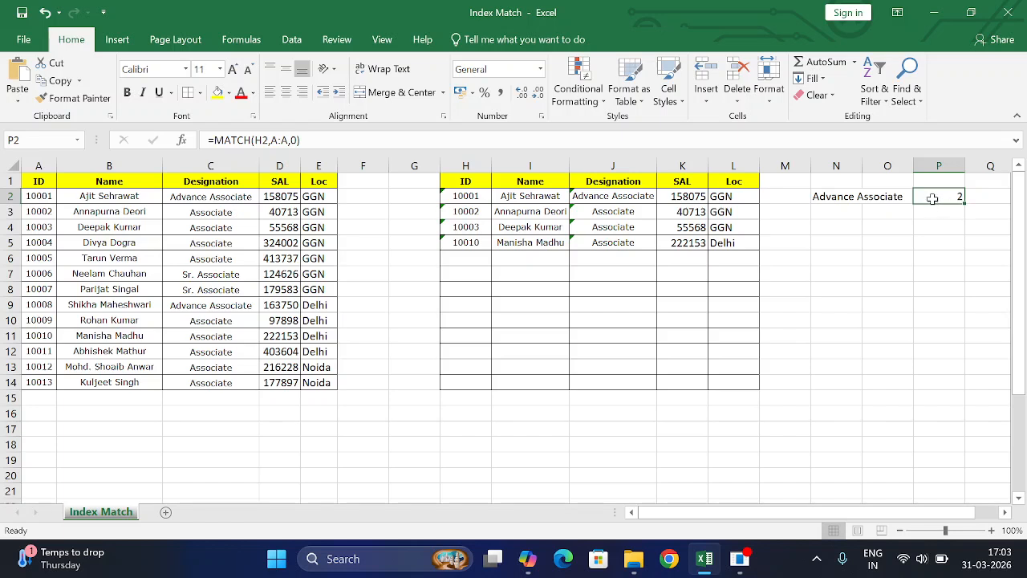
click(843, 196)
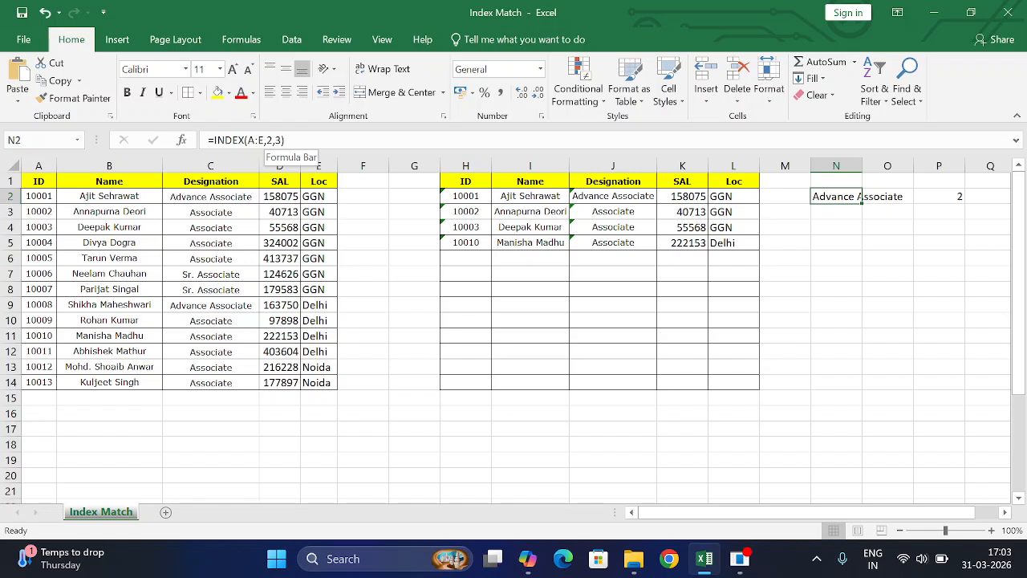
click(941, 196)
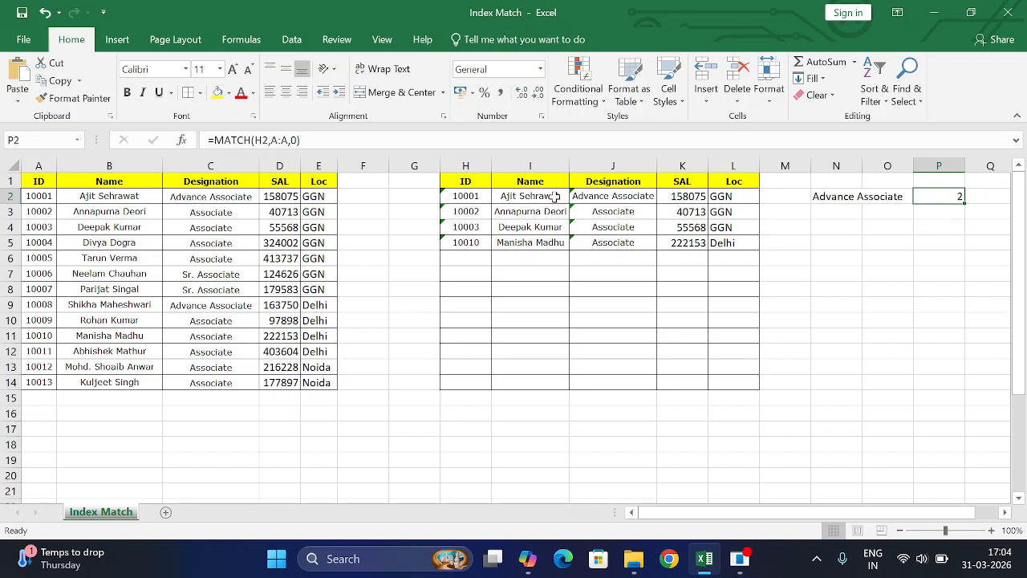
Step: Clear the contents of H2:L5 in the lookup table, keeping its headers
drag(464, 196, 642, 241)
key(Delete)
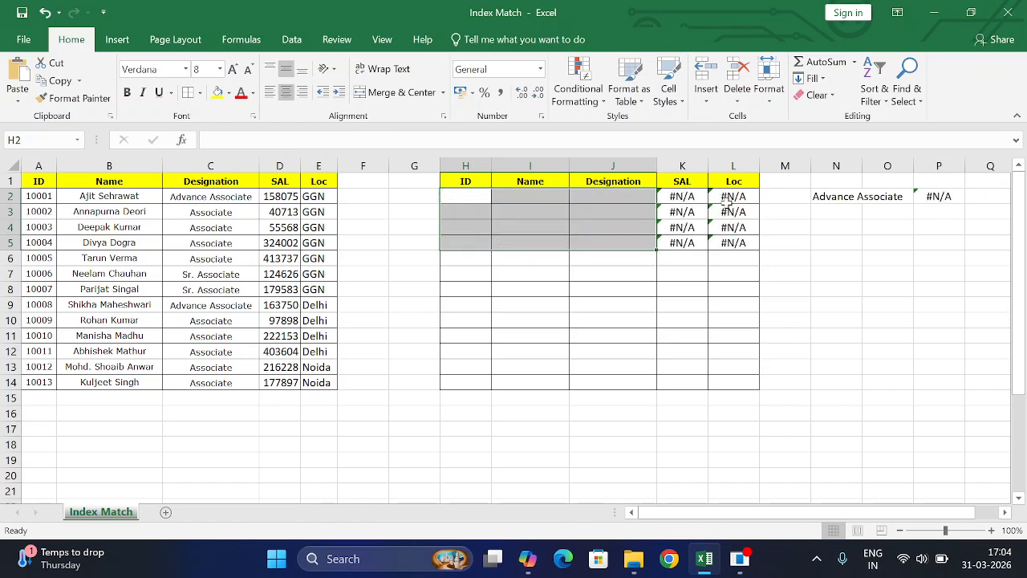
drag(725, 200, 729, 242)
key(Delete)
drag(682, 200, 682, 241)
key(Delete)
Step: Copy the salaries from D2:D6 into the SAL column of the lookup table, starting at K2
drag(288, 199, 289, 258)
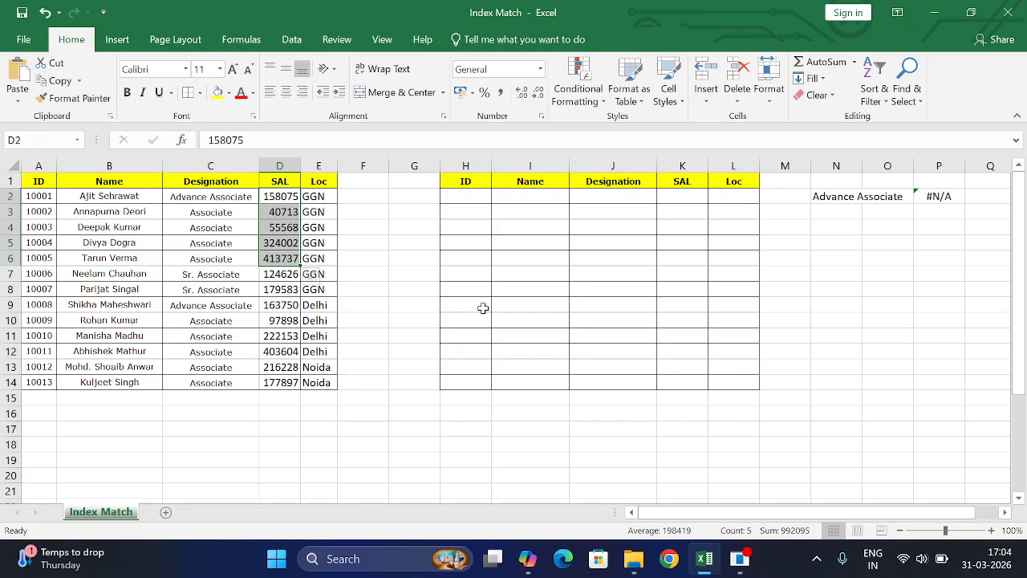
key(ctrl+c)
click(682, 196)
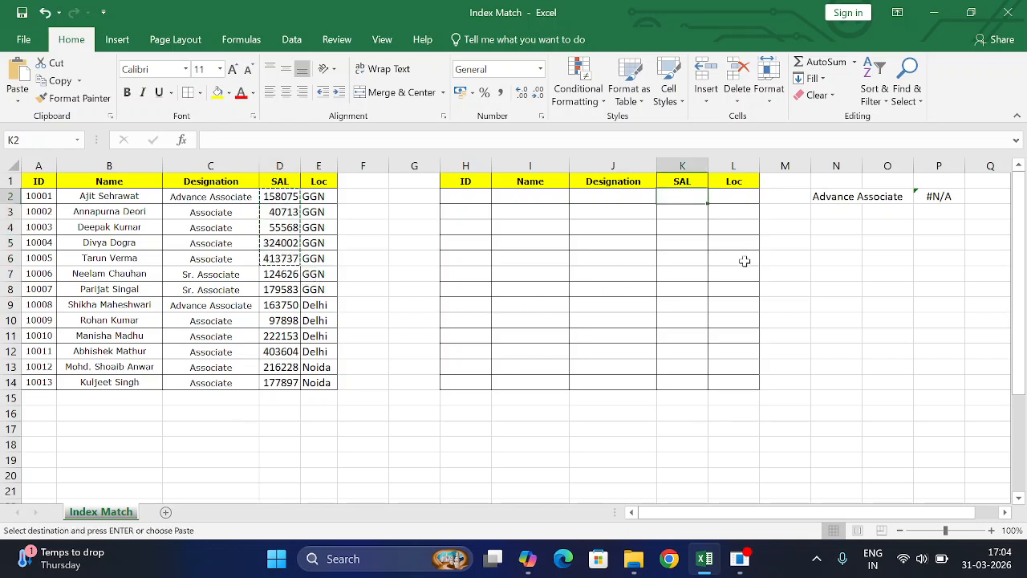
key(ctrl+v)
Step: Clear the standalone INDEX and MATCH formulas from N2:P2
drag(856, 198, 942, 198)
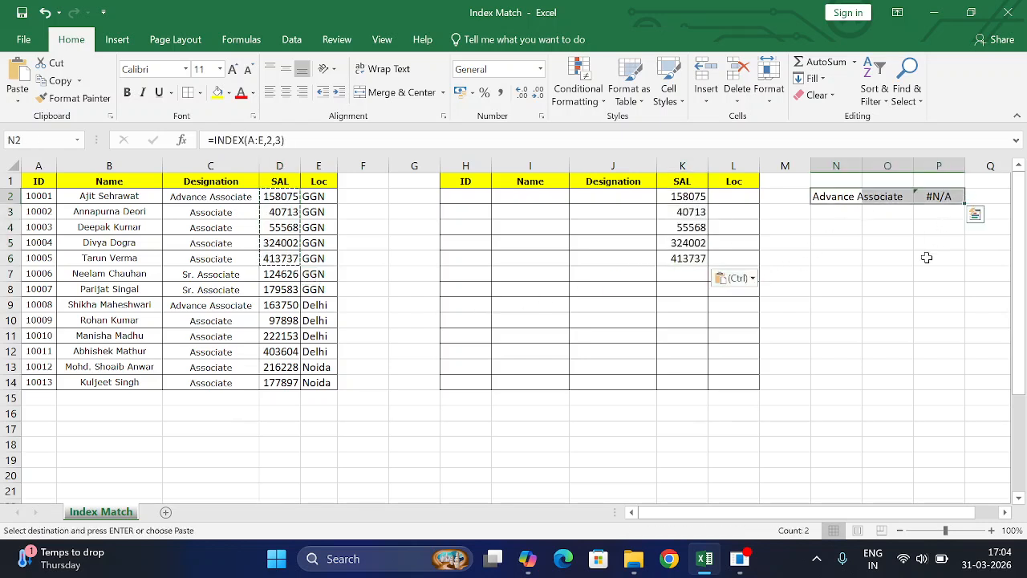
key(Escape)
click(683, 196)
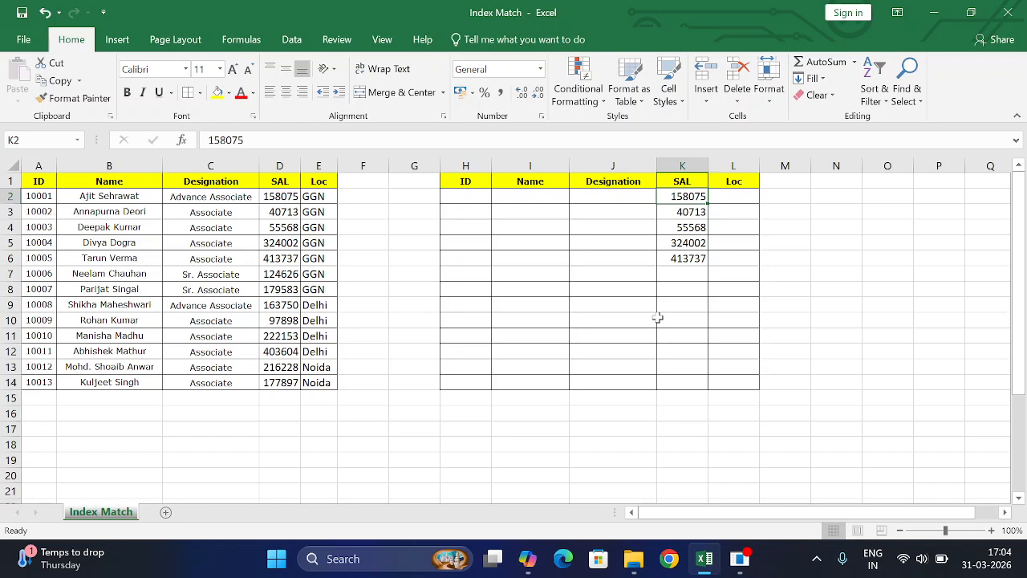
Step: Start an INDEX formula in H2 that uses the whole columns A:E as its array
click(463, 198)
text(=)
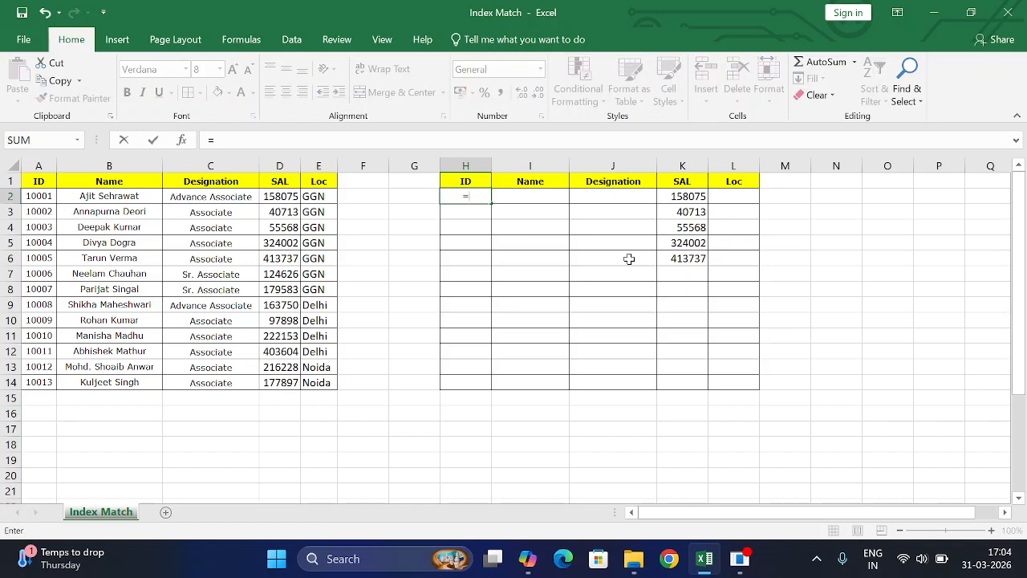
text(ind)
key(Tab)
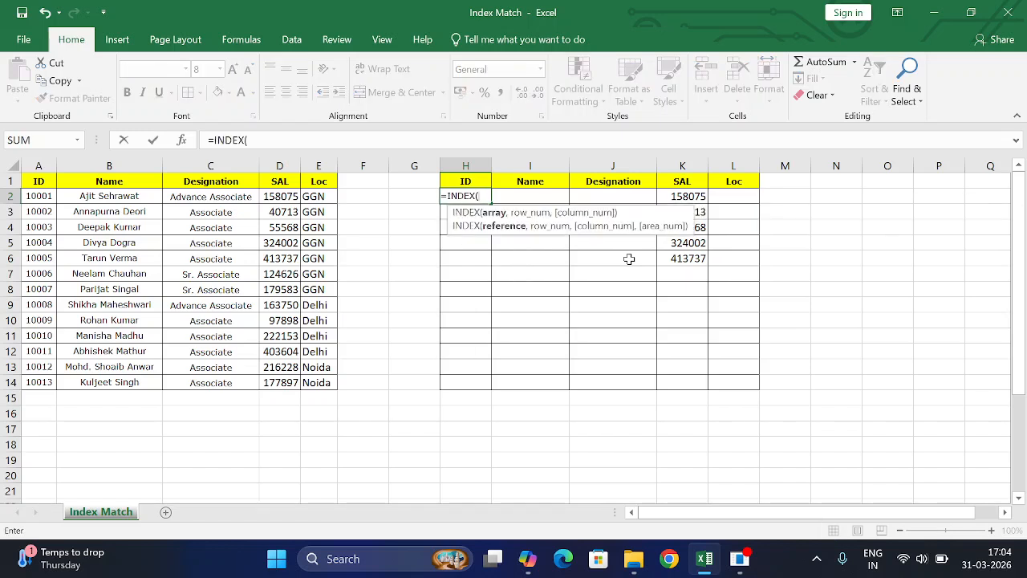
click(40, 182)
drag(77, 228, 315, 382)
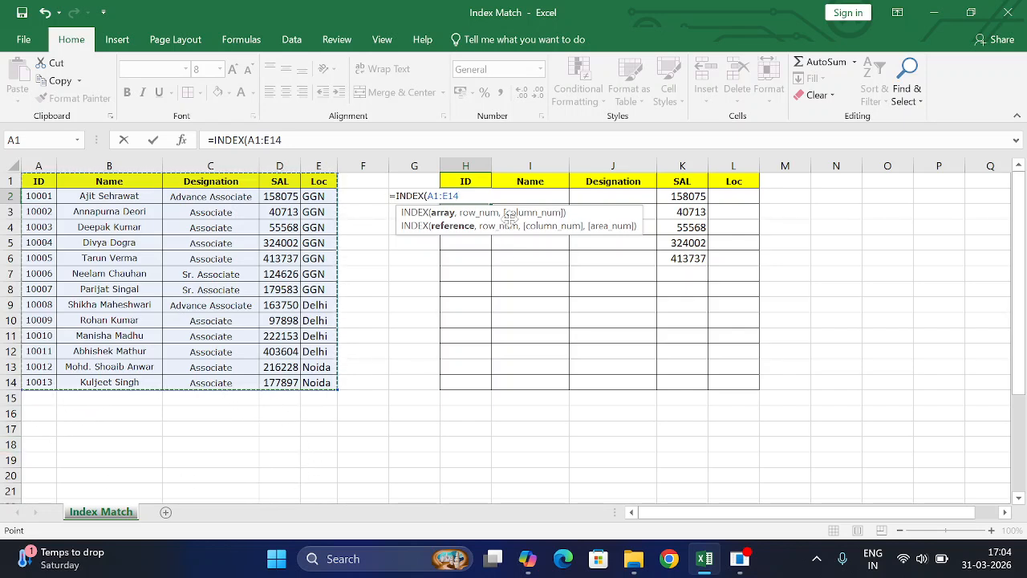
drag(39, 165, 306, 152)
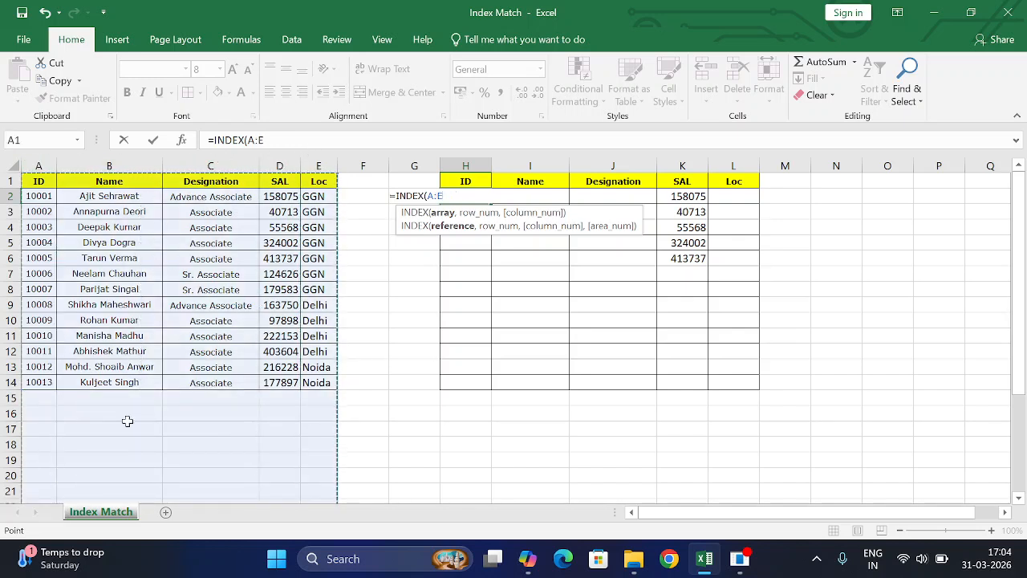
Step: Complete the H2 formula with MATCH(K2,D:D,0) as the row number and 1 as the column number
text(,)
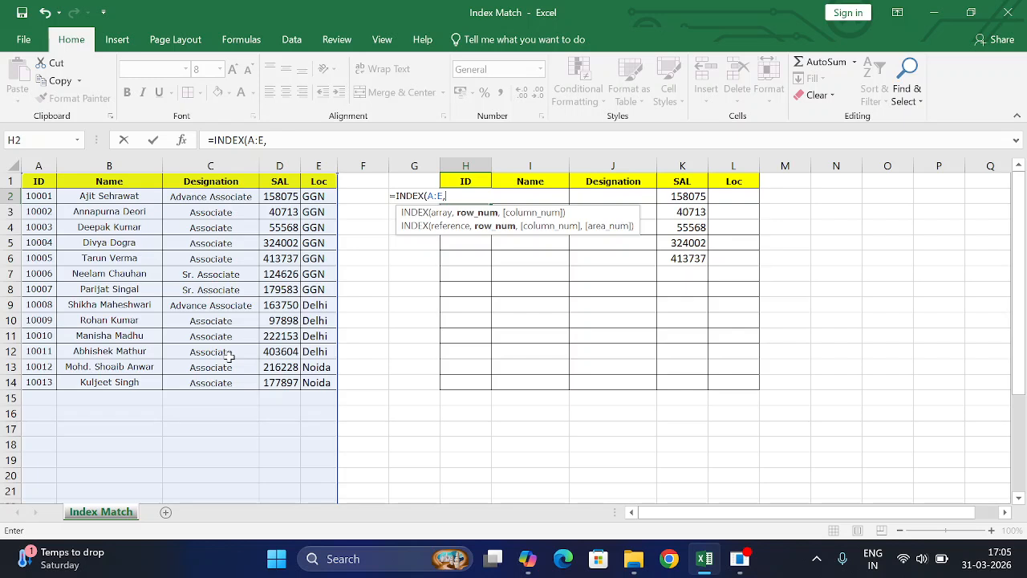
text(mat)
key(Tab)
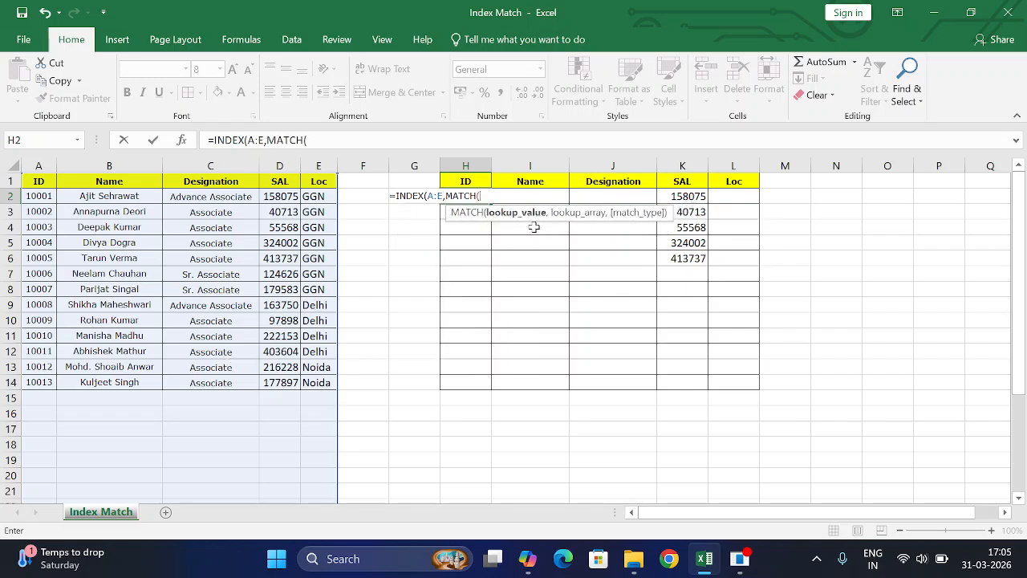
click(689, 198)
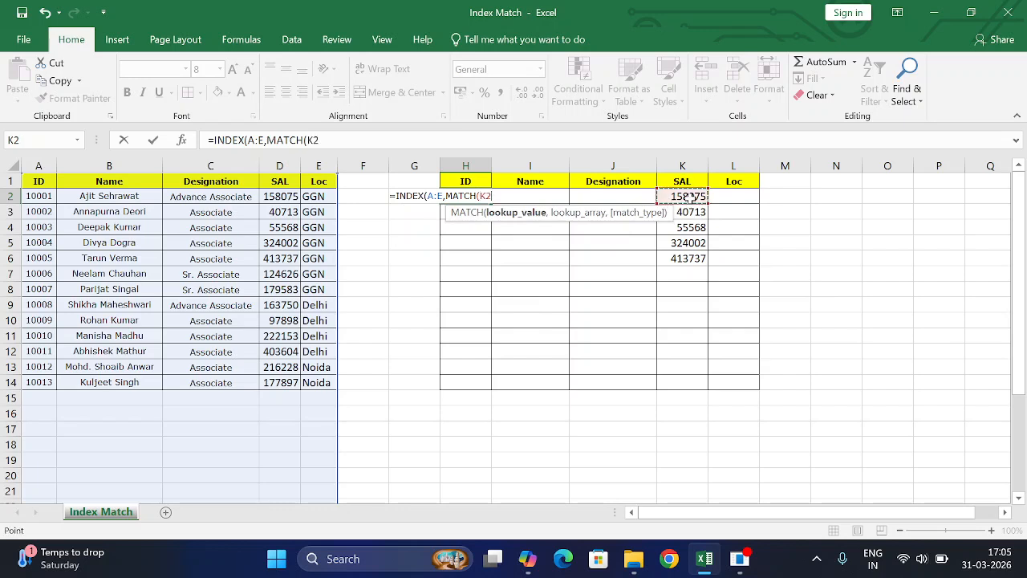
text(,)
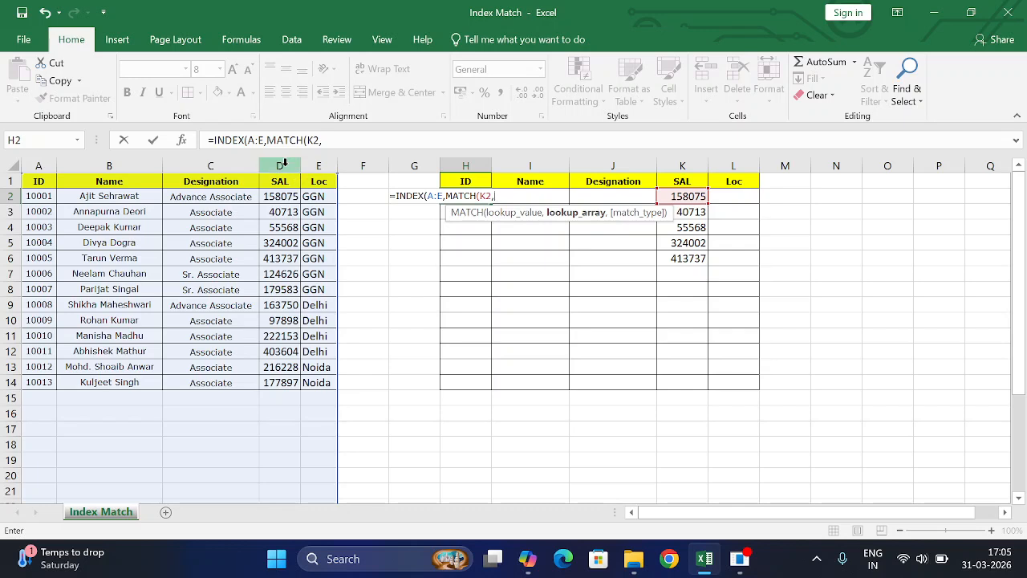
click(285, 164)
text(,)
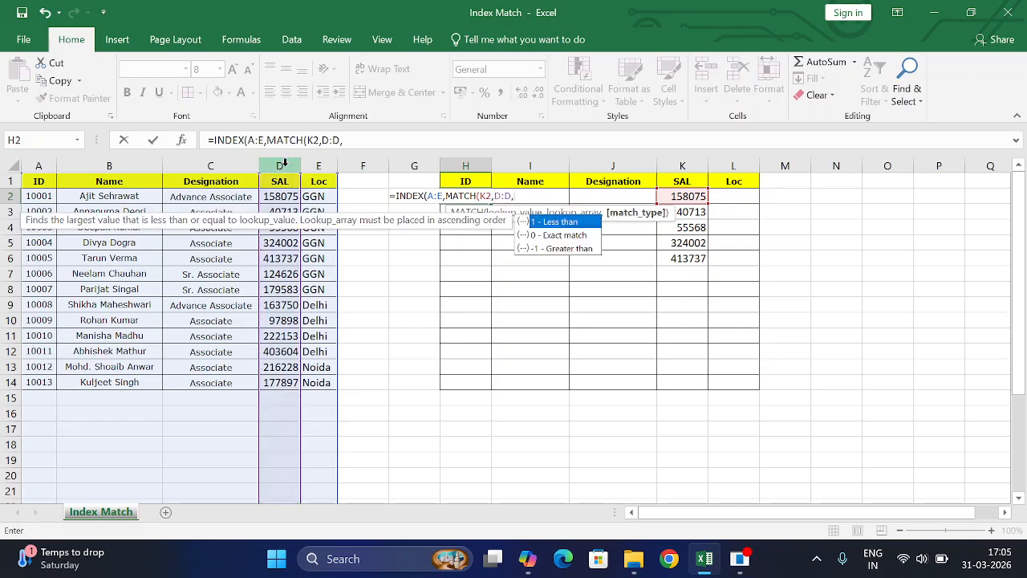
text(0),1)
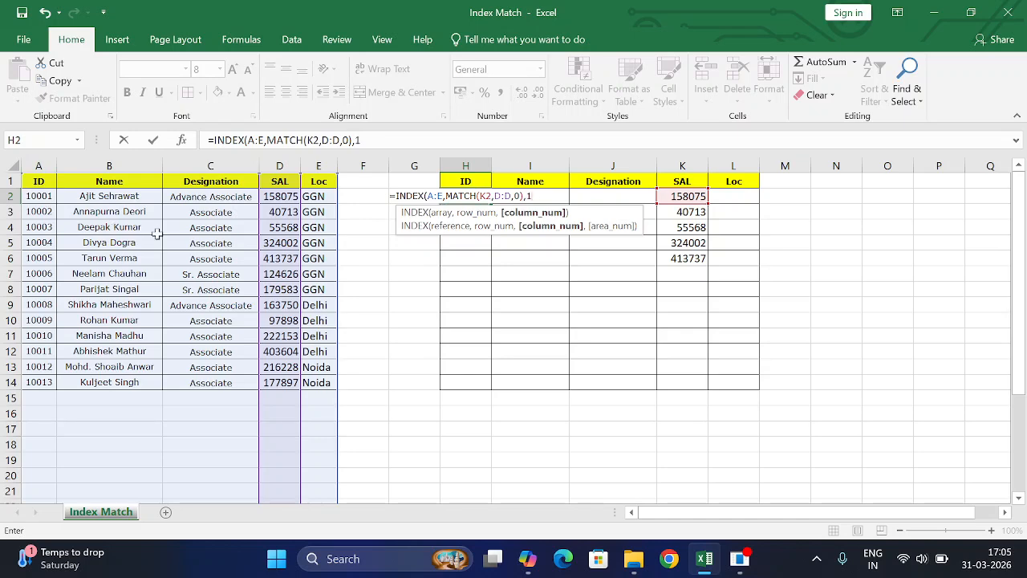
text())
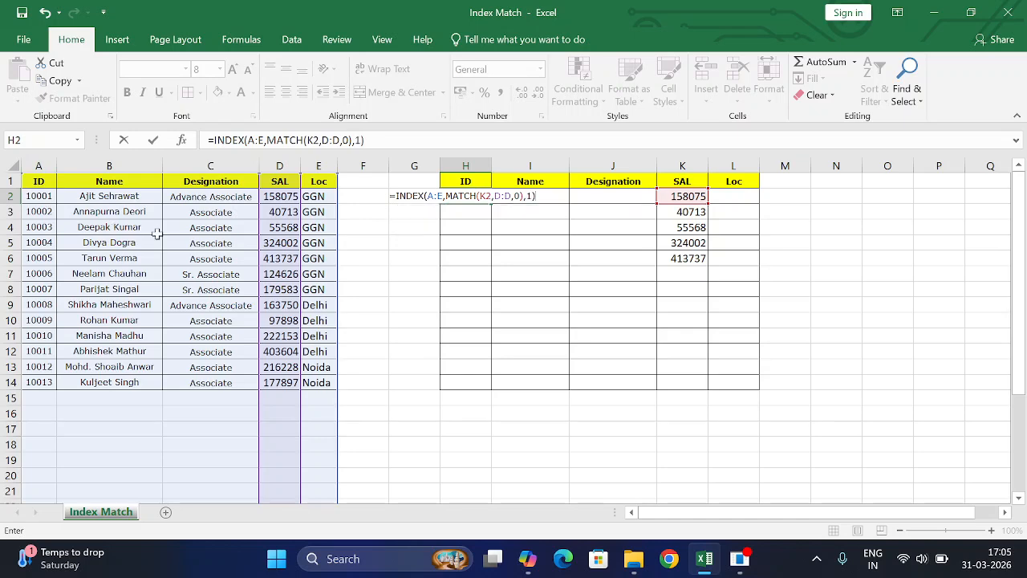
key(Return)
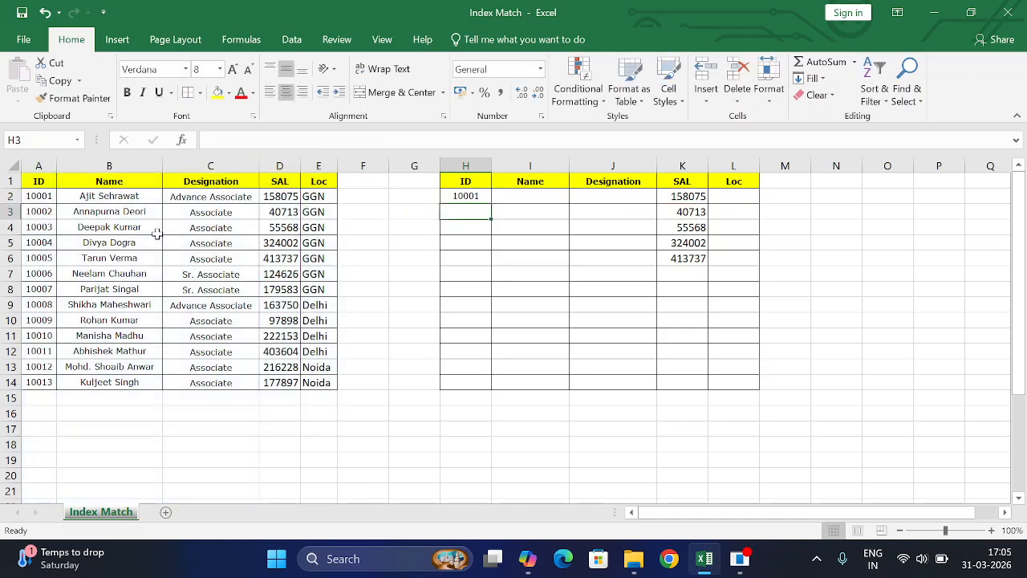
Step: Copy the formula text of H2 unchanged into I2 and J2
click(474, 196)
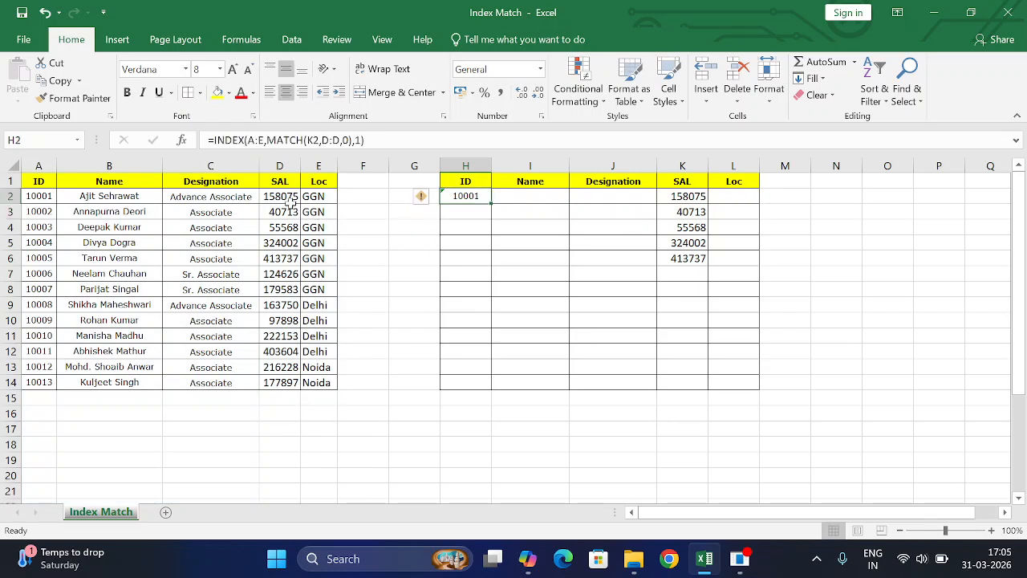
click(378, 142)
drag(378, 142, 160, 150)
key(ctrl+c)
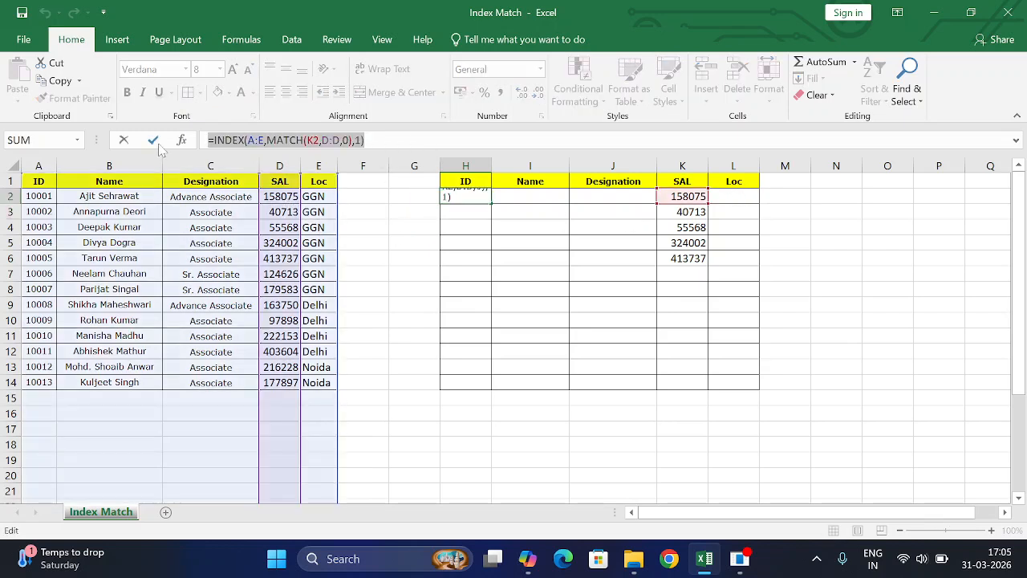
click(154, 140)
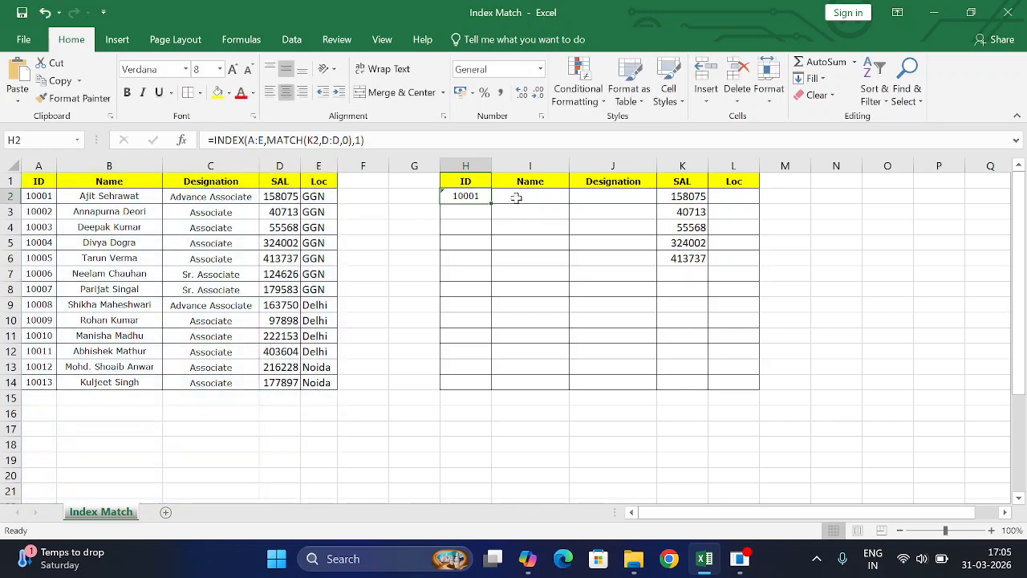
click(516, 197)
key(ctrl+v)
click(602, 199)
key(ctrl+v)
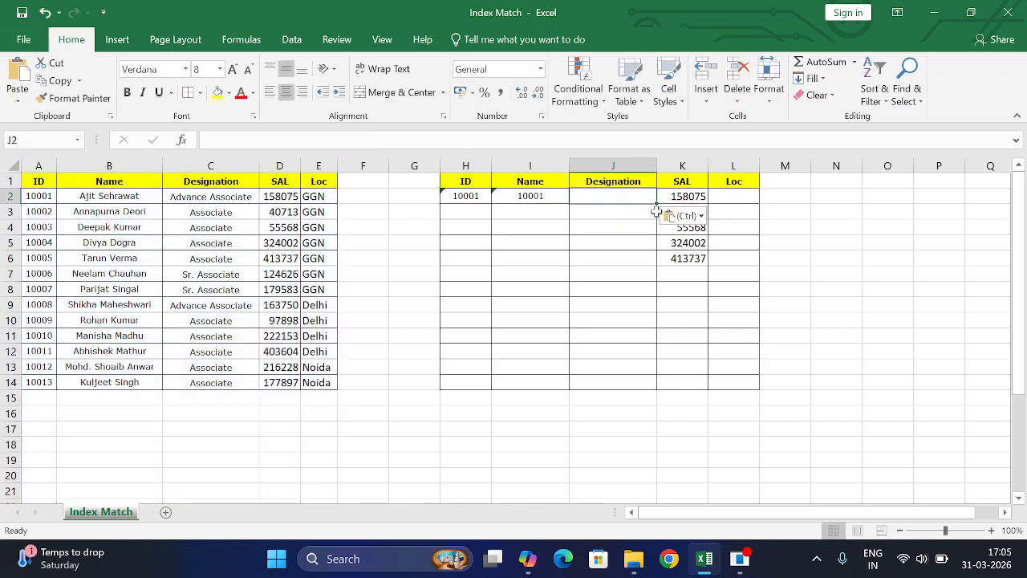
Step: Set the INDEX column number in the Name formula in I2 to 2
click(531, 197)
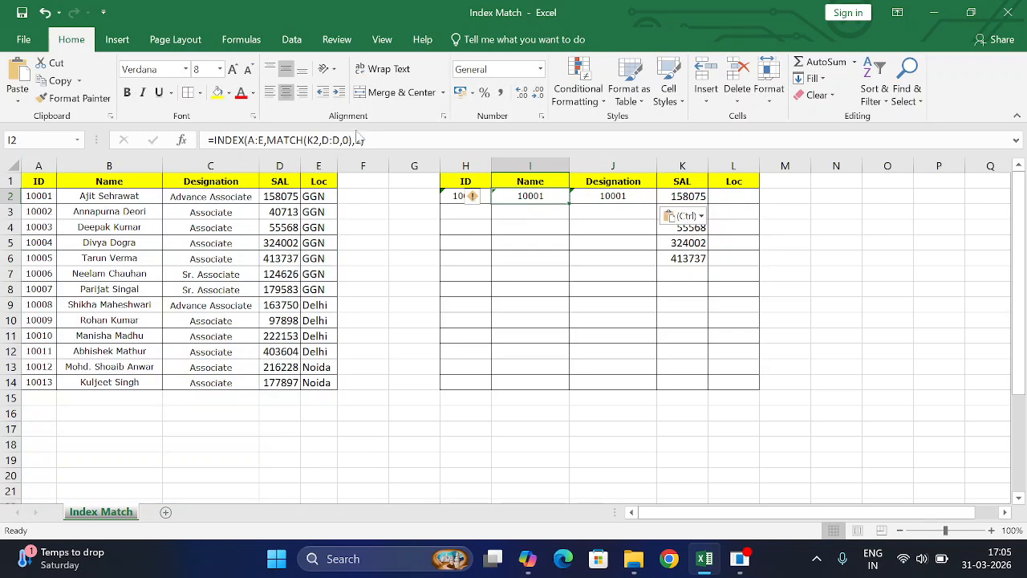
click(360, 141)
key(BackSpace)
text(2)
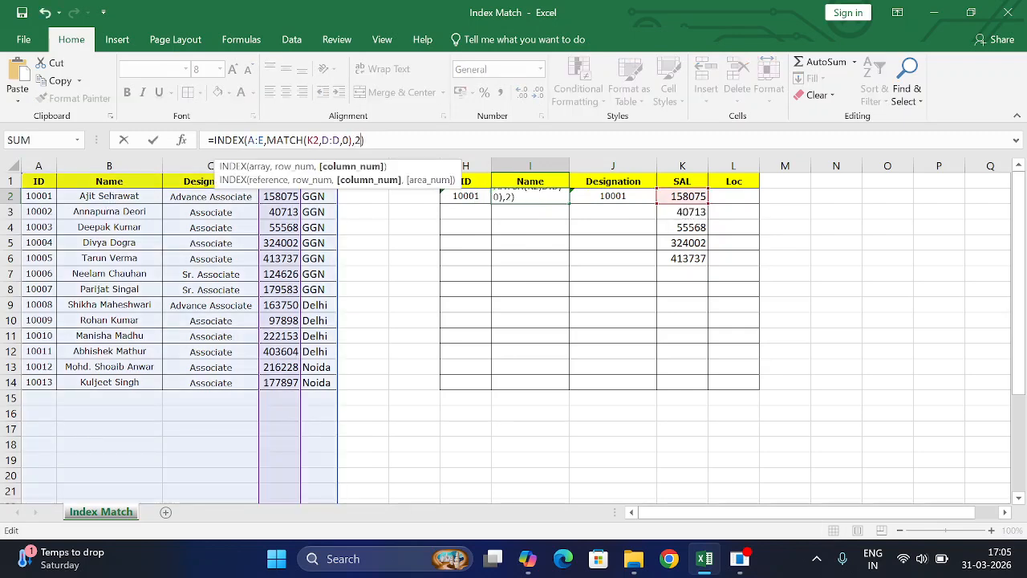
key(Return)
Step: Set the column number in J2 to 3 and fill the formulas of H2:J2 down through row 6
click(647, 199)
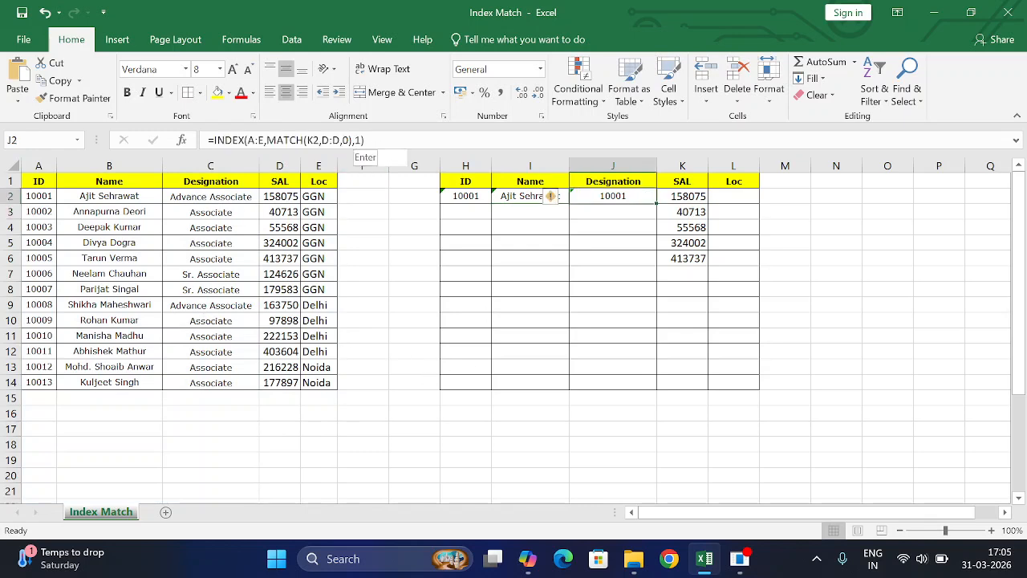
click(361, 140)
key(BackSpace)
text(3)
key(Return)
drag(485, 197, 618, 197)
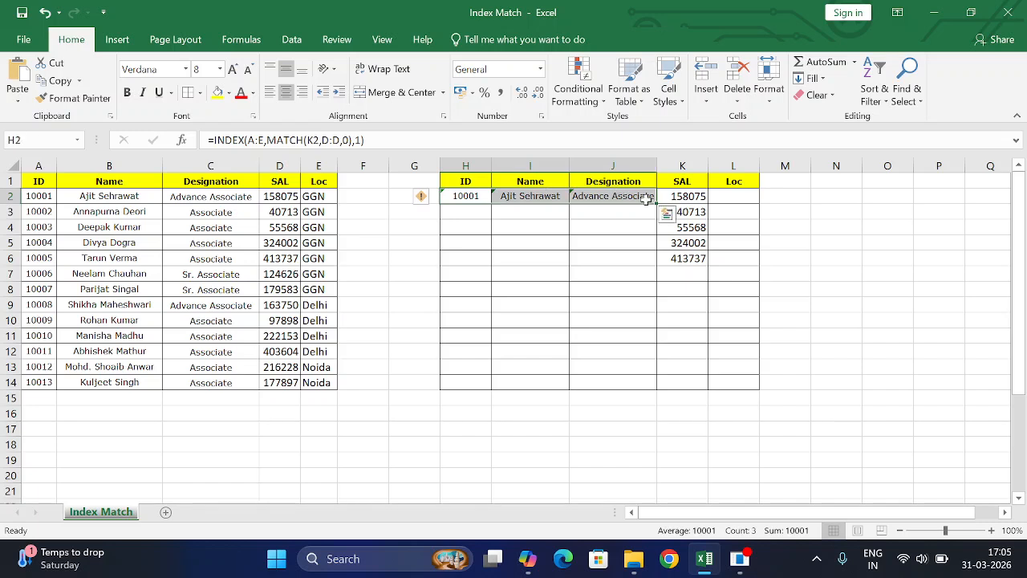
double_click(657, 205)
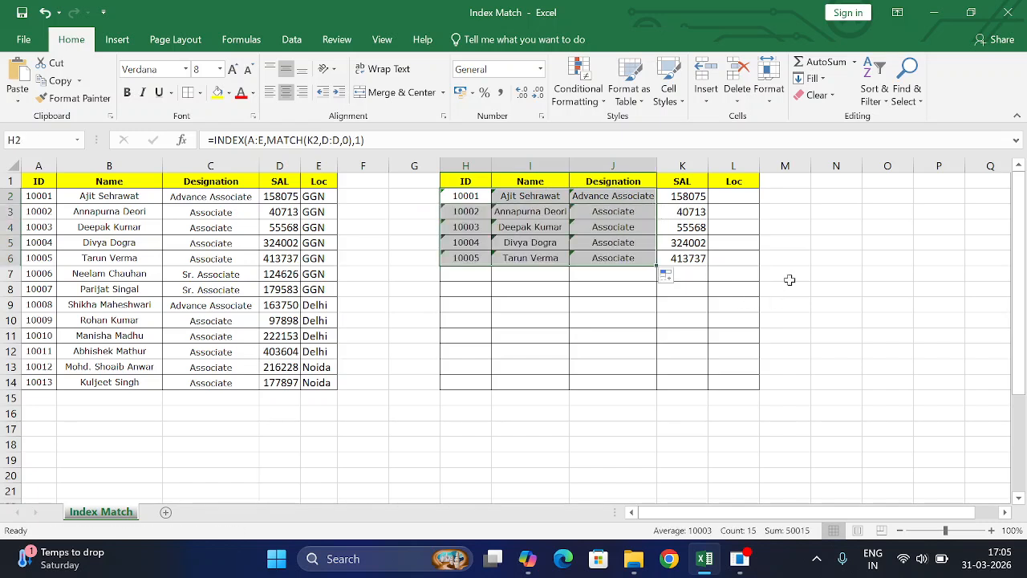
Step: Replace the lookup salaries in K2:K4 with those from D7:D9 and check the result against row 7
click(690, 194)
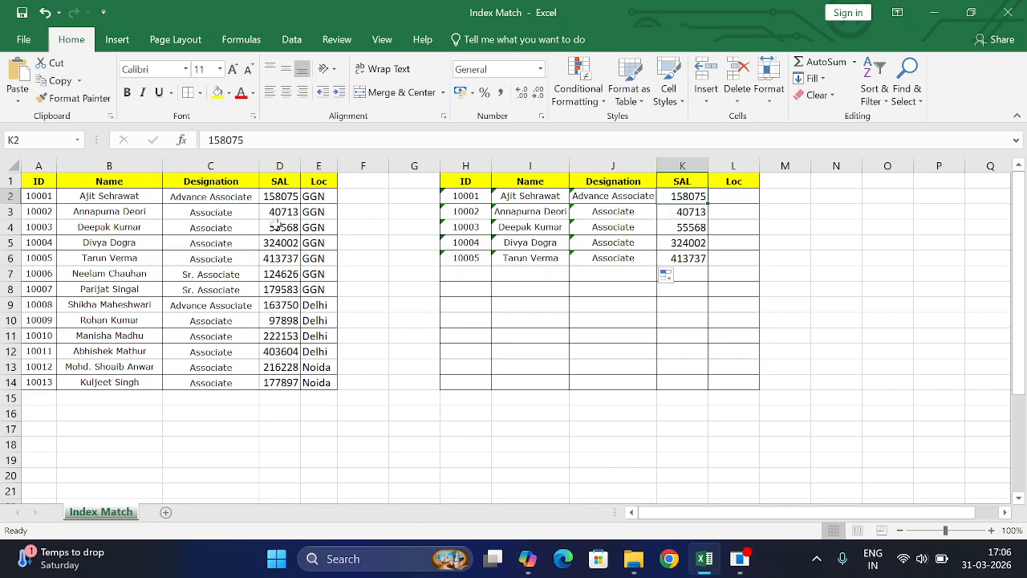
drag(278, 274, 283, 306)
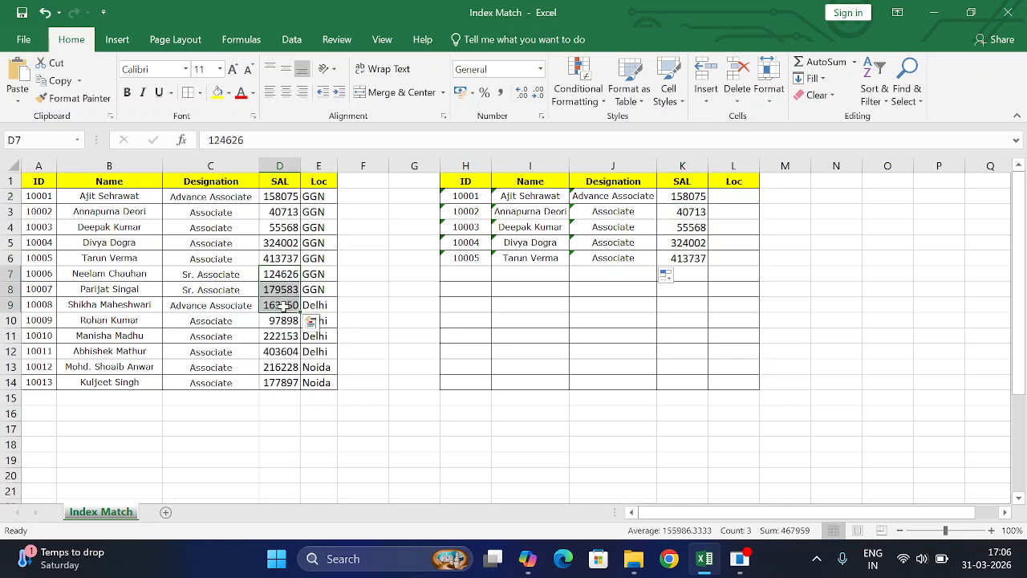
key(ctrl+c)
click(682, 196)
key(ctrl+v)
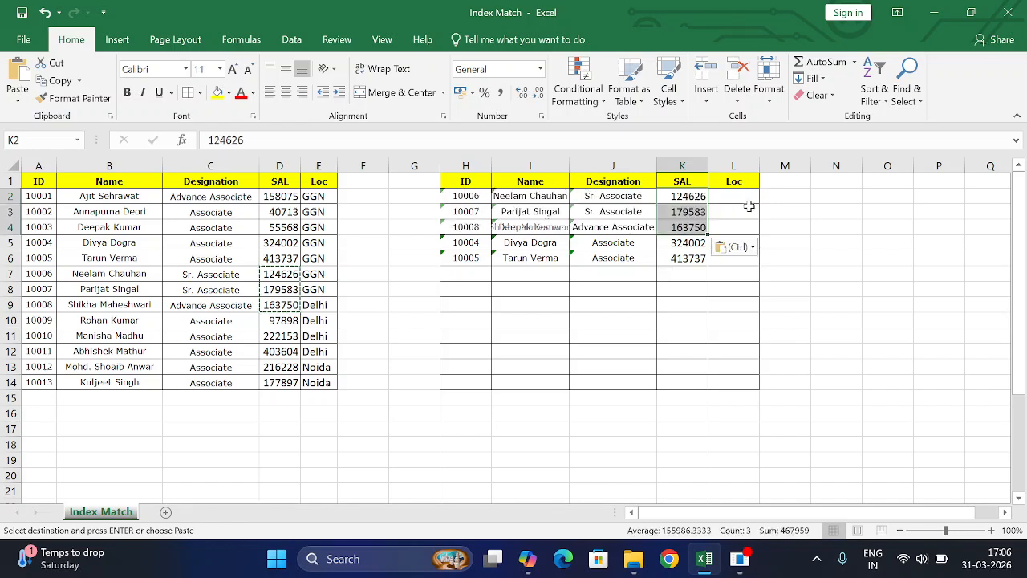
click(695, 196)
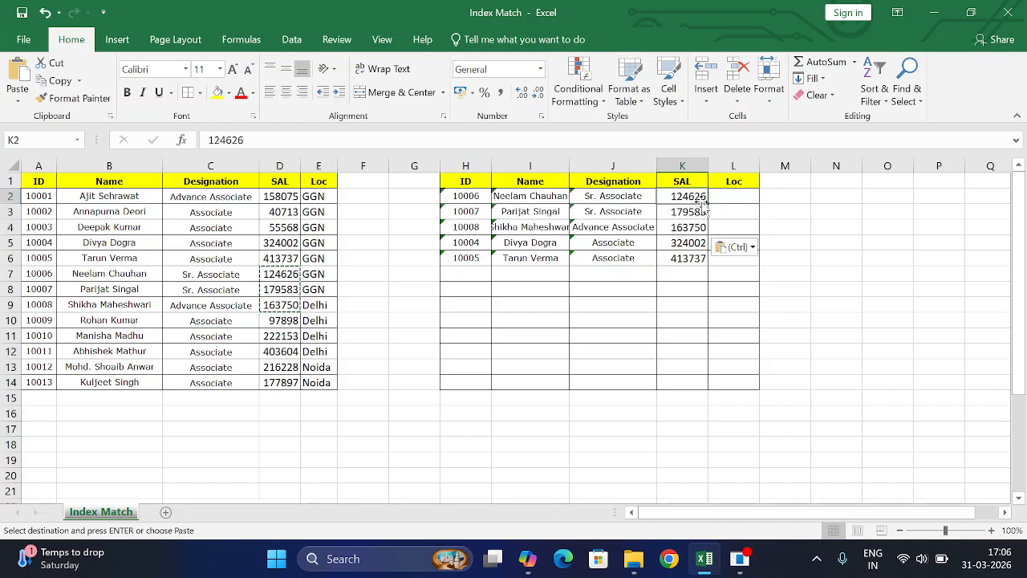
click(285, 274)
key(shift+space)
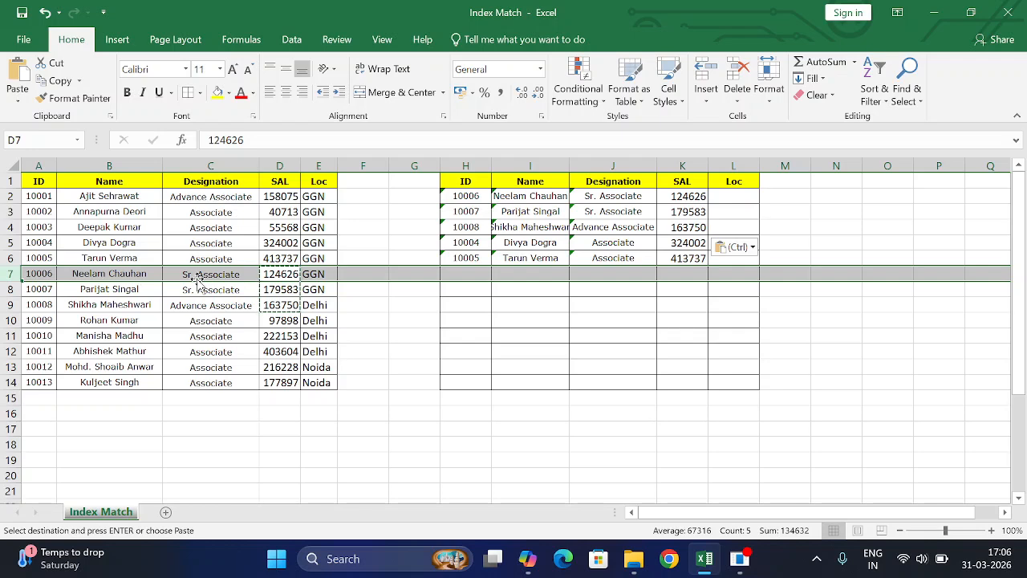
click(733, 313)
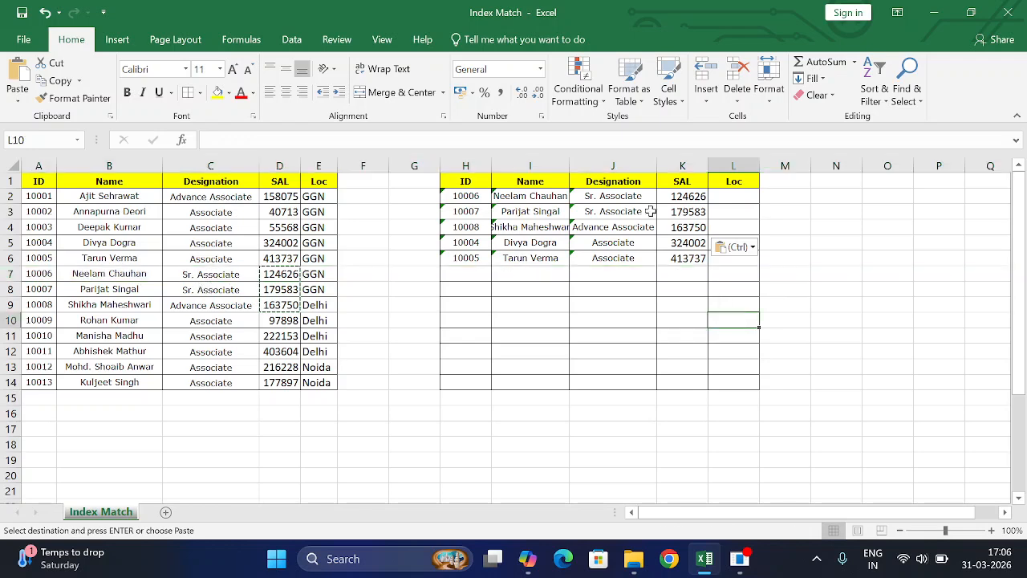
Step: Copy the formula text of J2 unchanged into the Loc cell L2
click(615, 197)
key(F2)
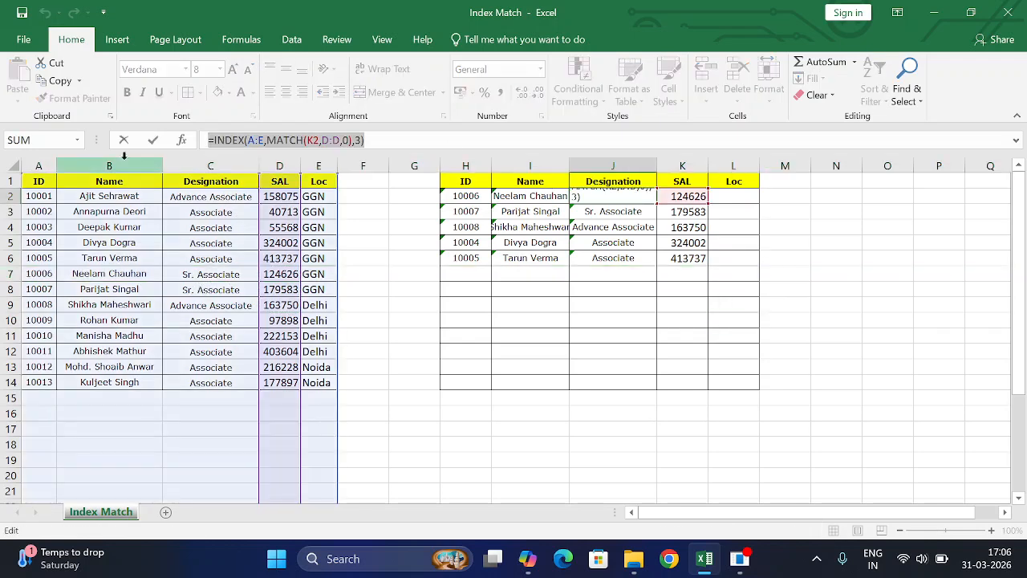
key(Escape)
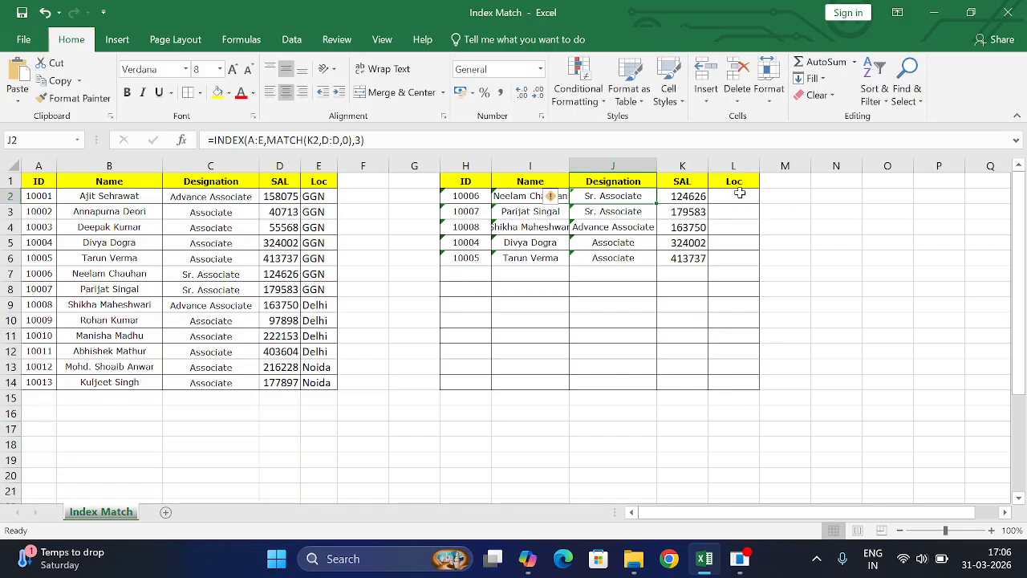
click(739, 195)
key(ctrl+v)
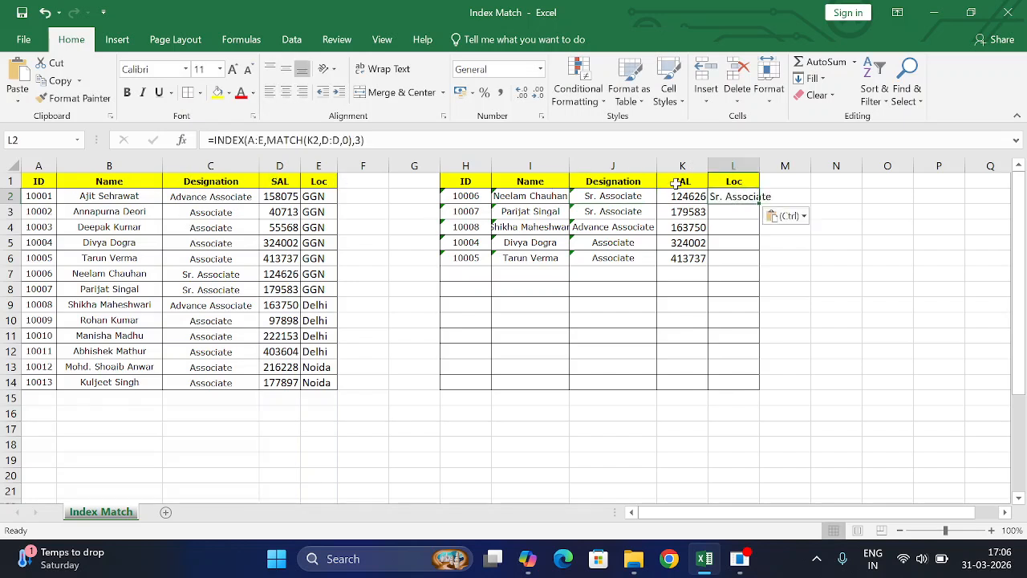
Step: Set the column number in L2 to 5 and fill the formula down to L6
click(470, 133)
key(BackSpace)
text(5)
key(Return)
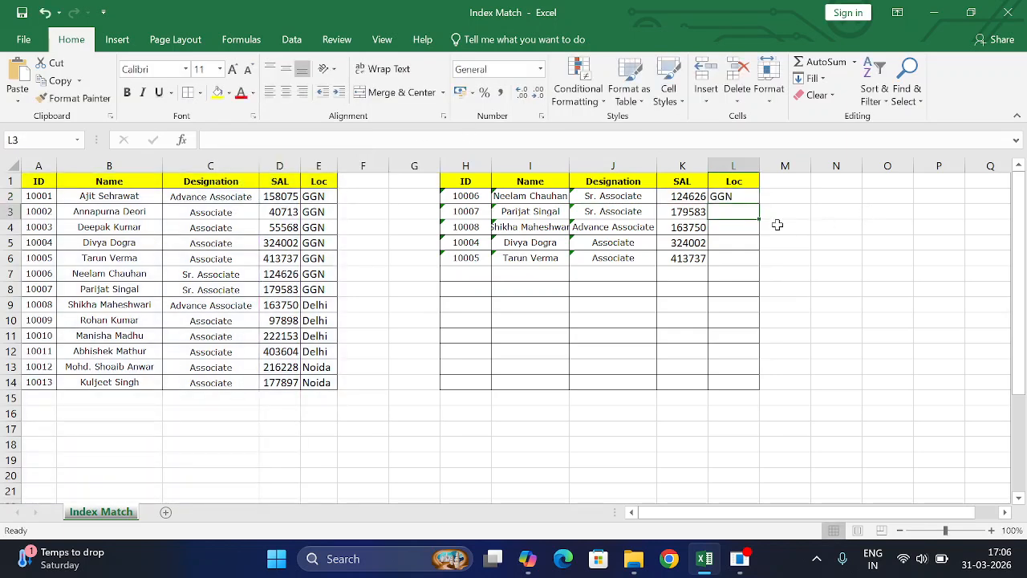
click(724, 196)
double_click(760, 204)
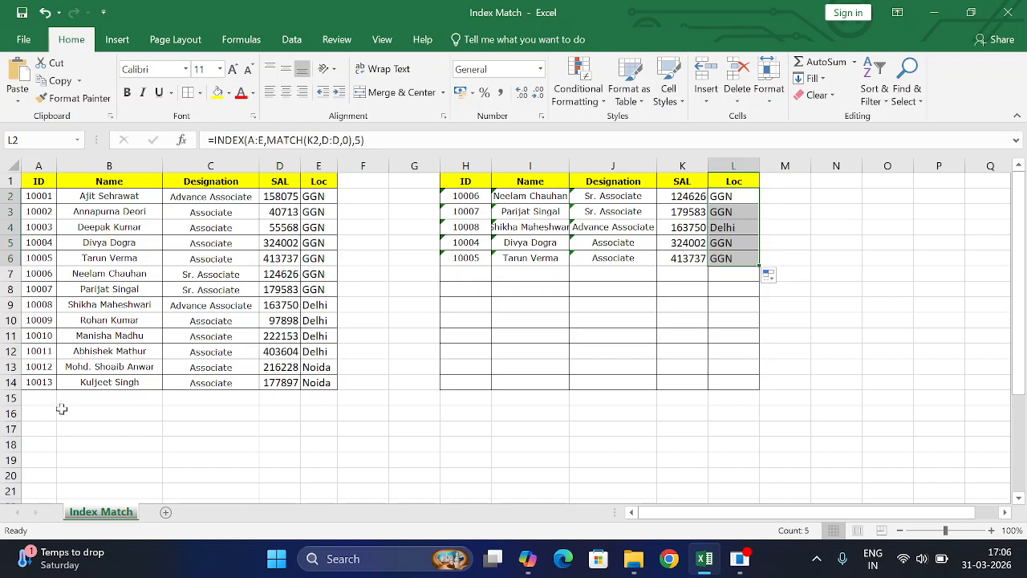
Step: Copy the last salary from D14 into K2 of the lookup table
drag(286, 261, 287, 289)
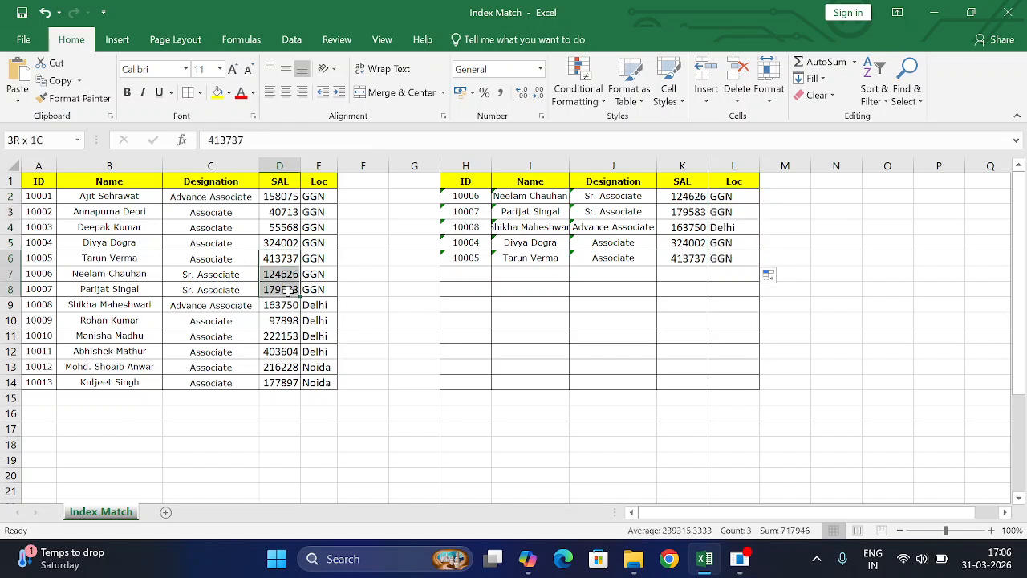
click(284, 382)
key(ctrl+c)
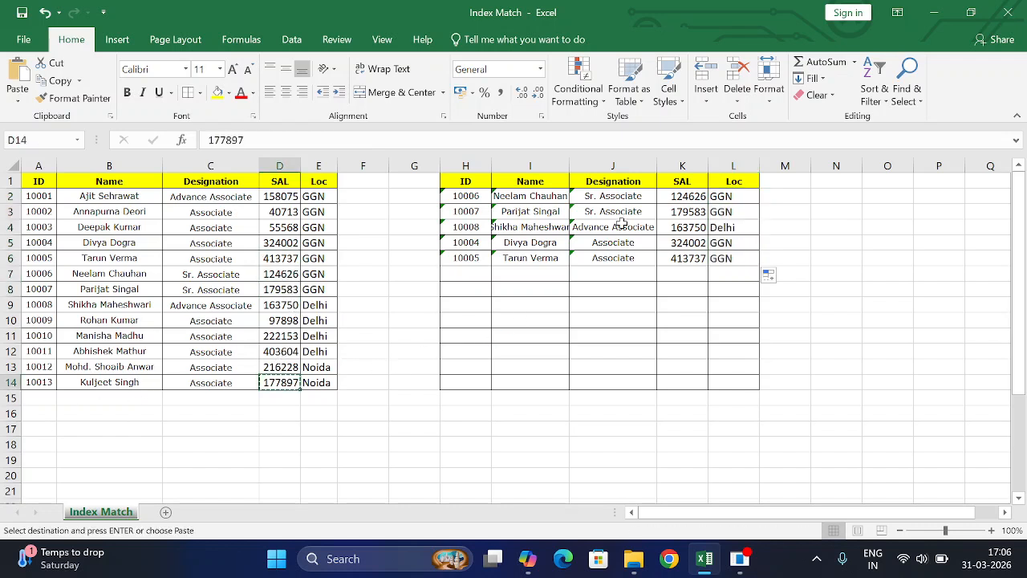
click(677, 191)
key(ctrl+v)
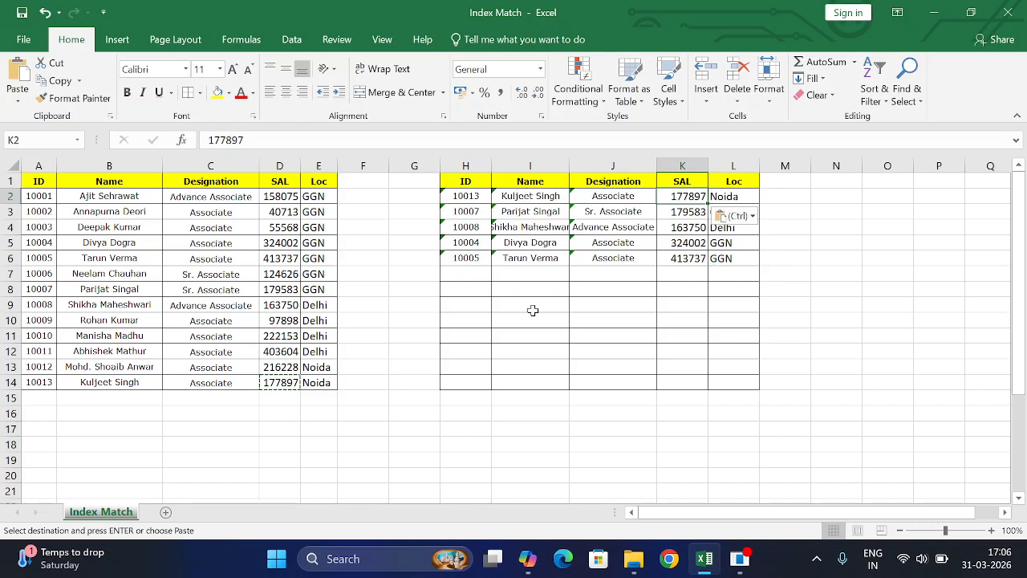
Step: Compare the ID, name and location in row 14 with the lookup table's results and its Loc formulas
click(47, 384)
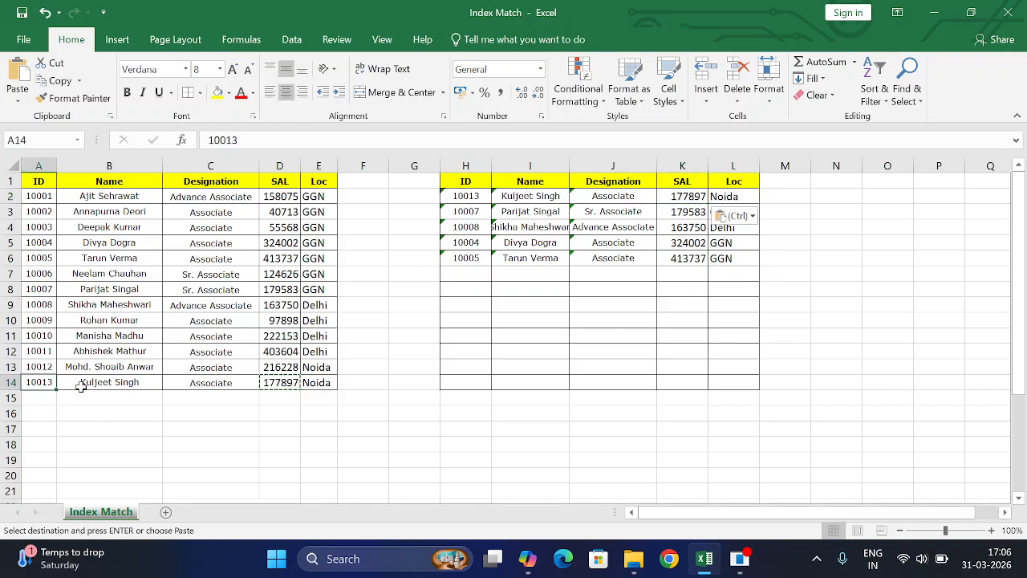
click(138, 386)
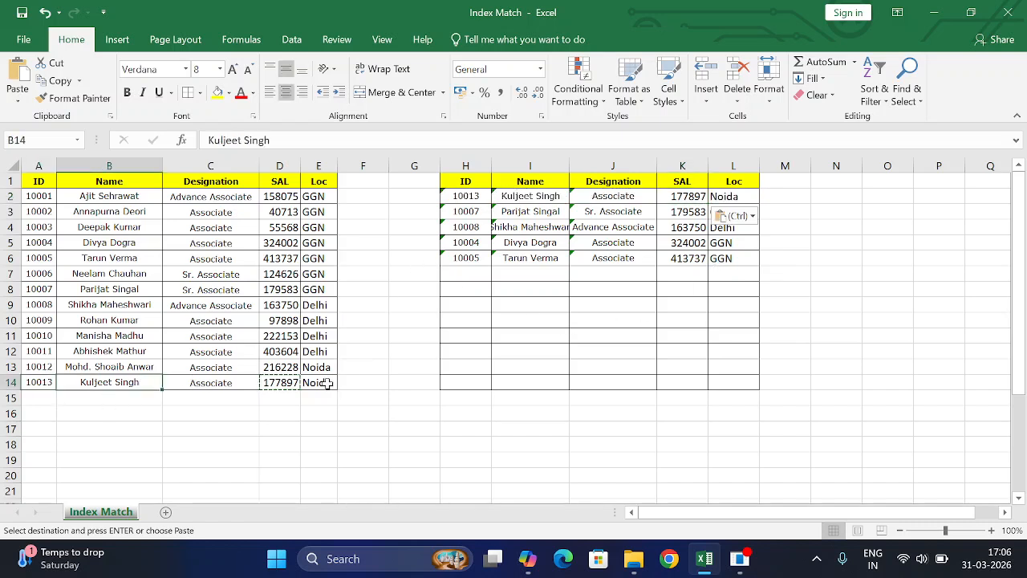
click(327, 383)
click(726, 244)
click(737, 257)
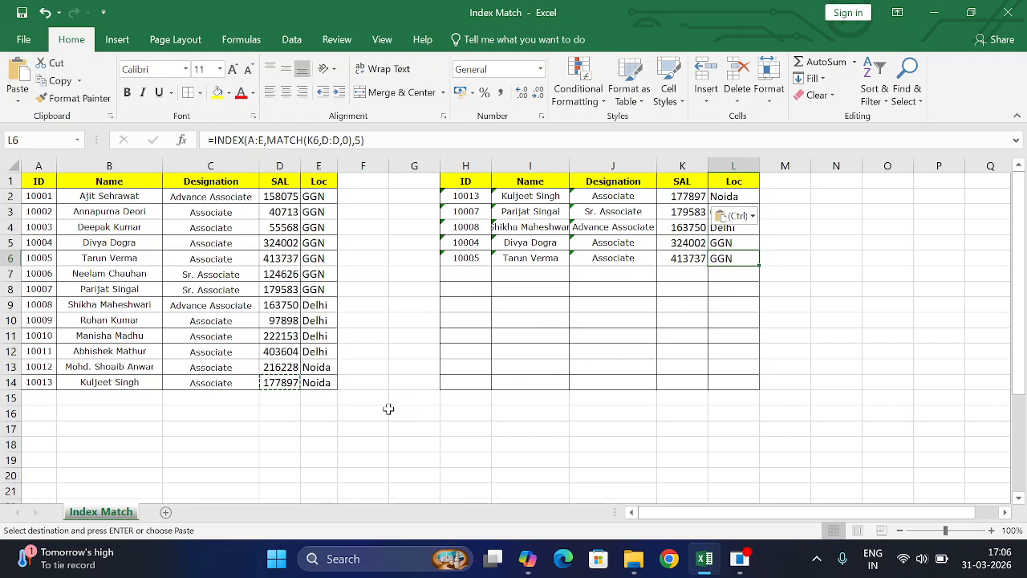
click(734, 195)
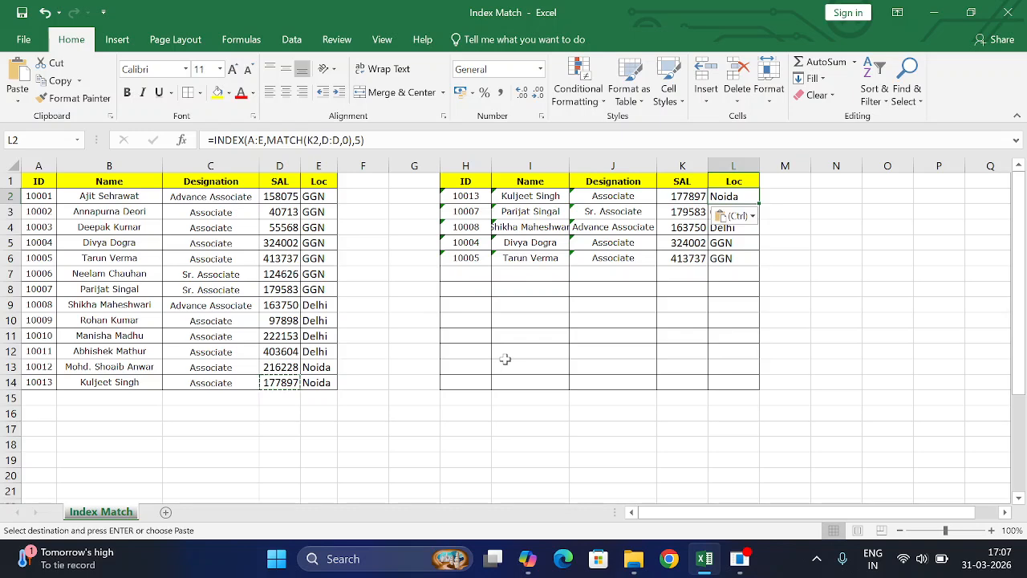
key(alt+Tab)
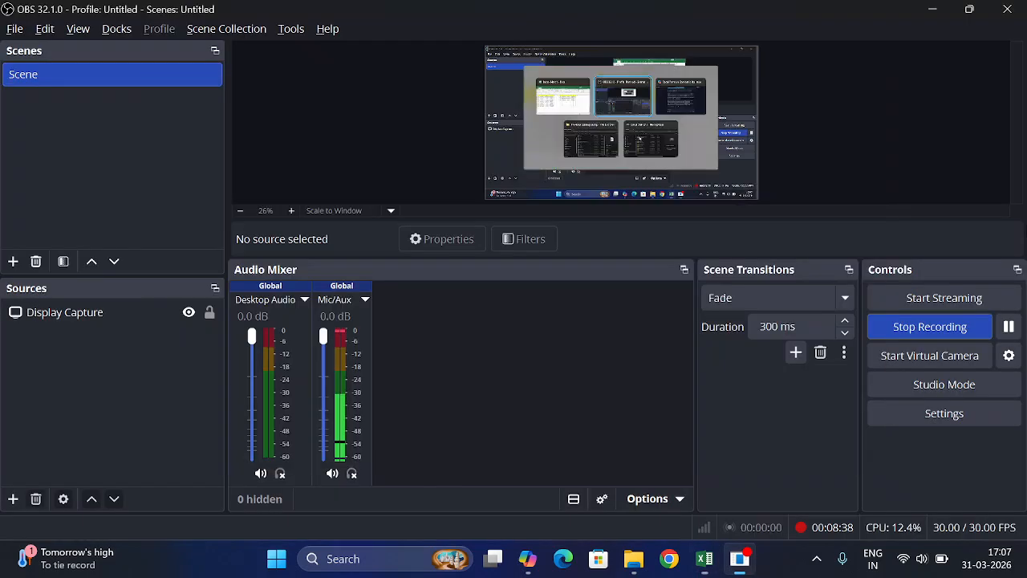